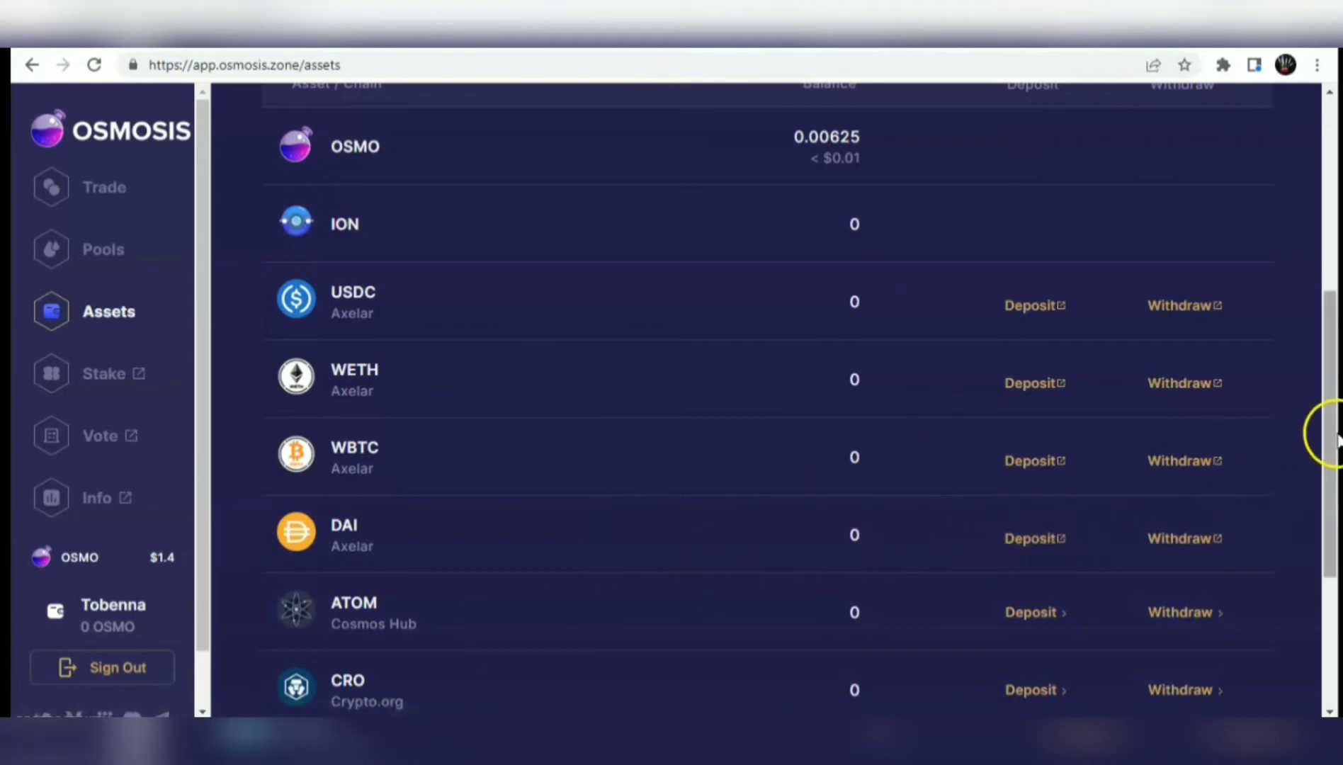
Step: Look over the Osmosis asset list, and examine the Evmos IBC Transfer page in both directions between Evmos and Osmosis
{"action": "left_click_drag", "start_coordinate": [1329, 429], "coordinate": [1330, 457]}
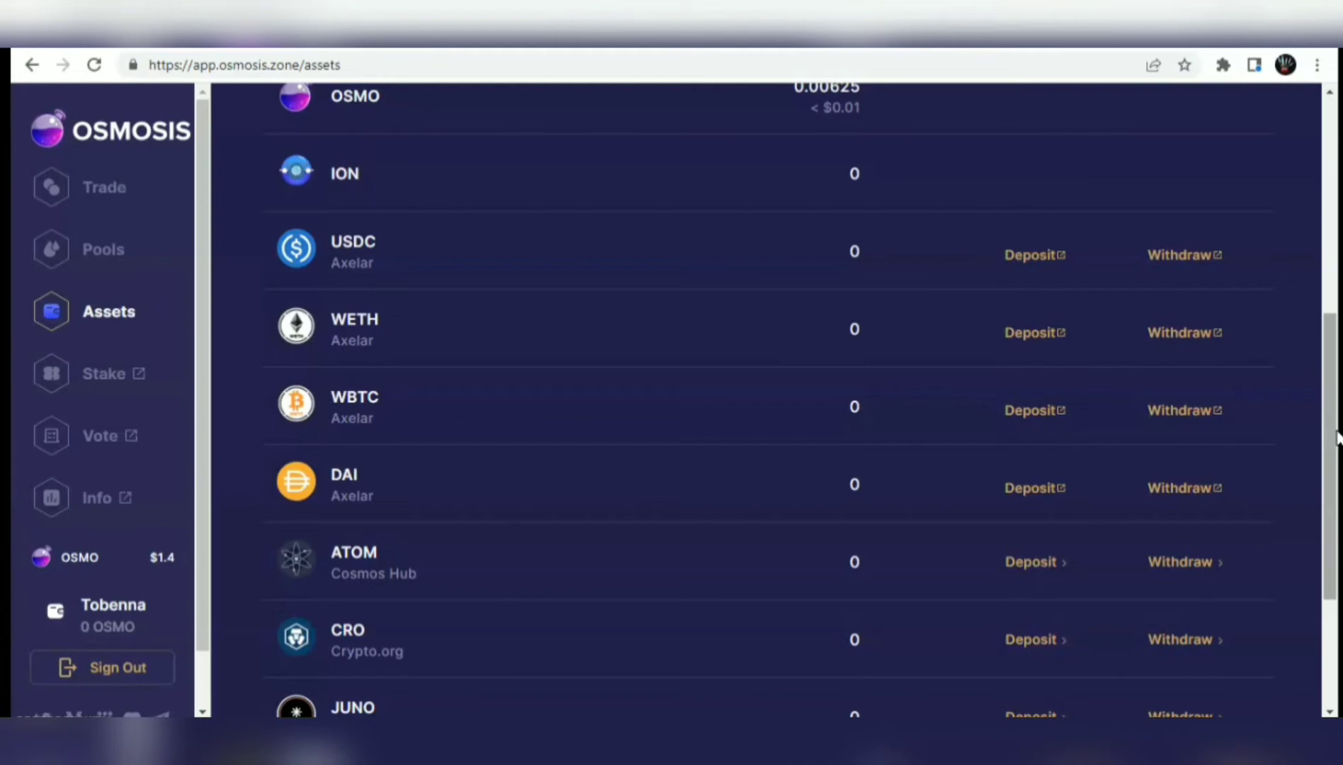
{"action": "left_click", "coordinate": [848, 280]}
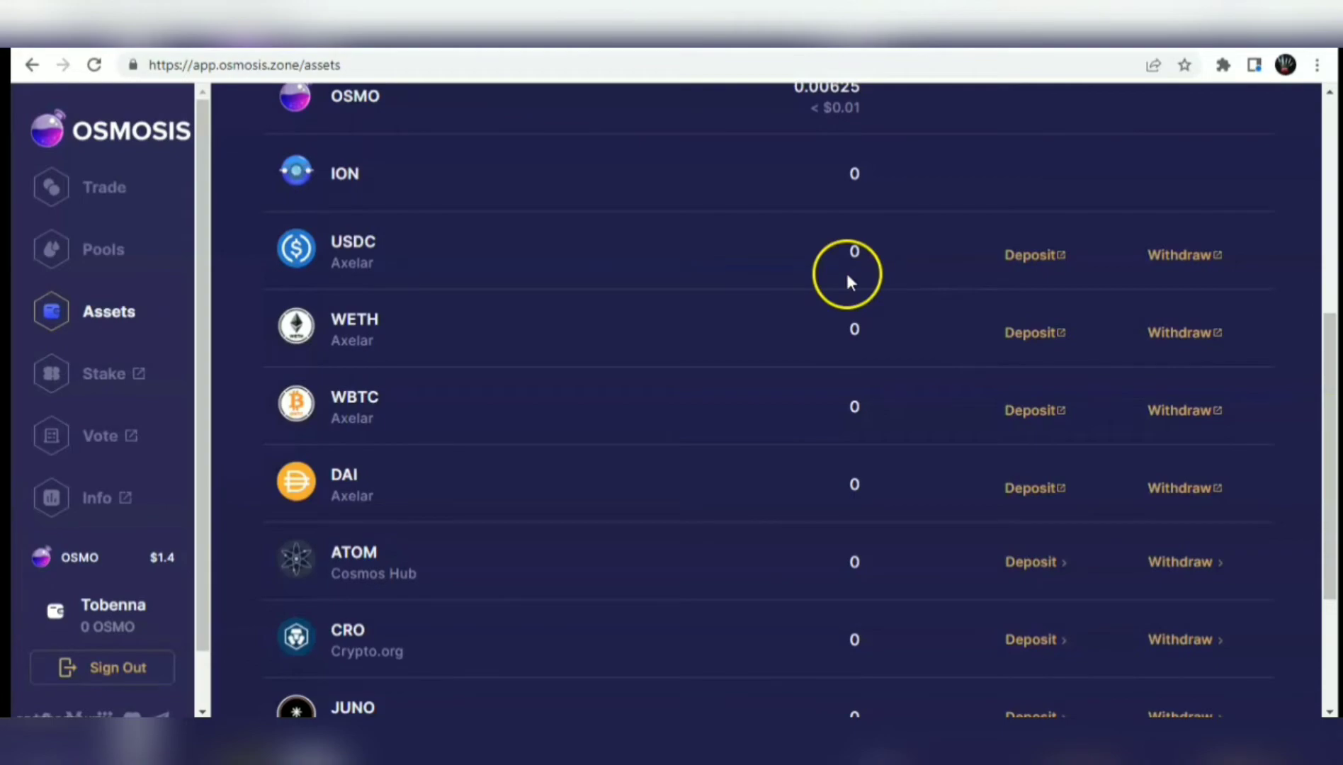
{"action": "left_click", "coordinate": [175, 43]}
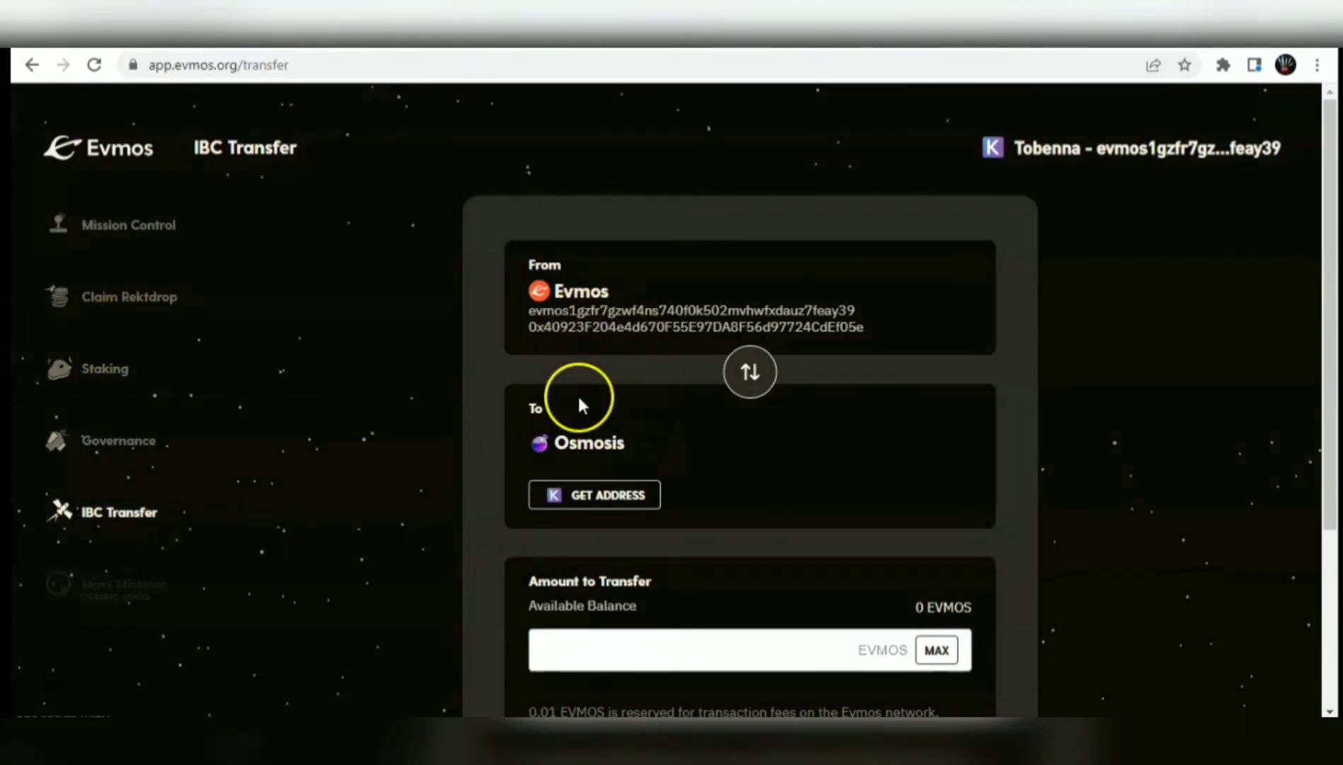
{"action": "left_click", "coordinate": [770, 388]}
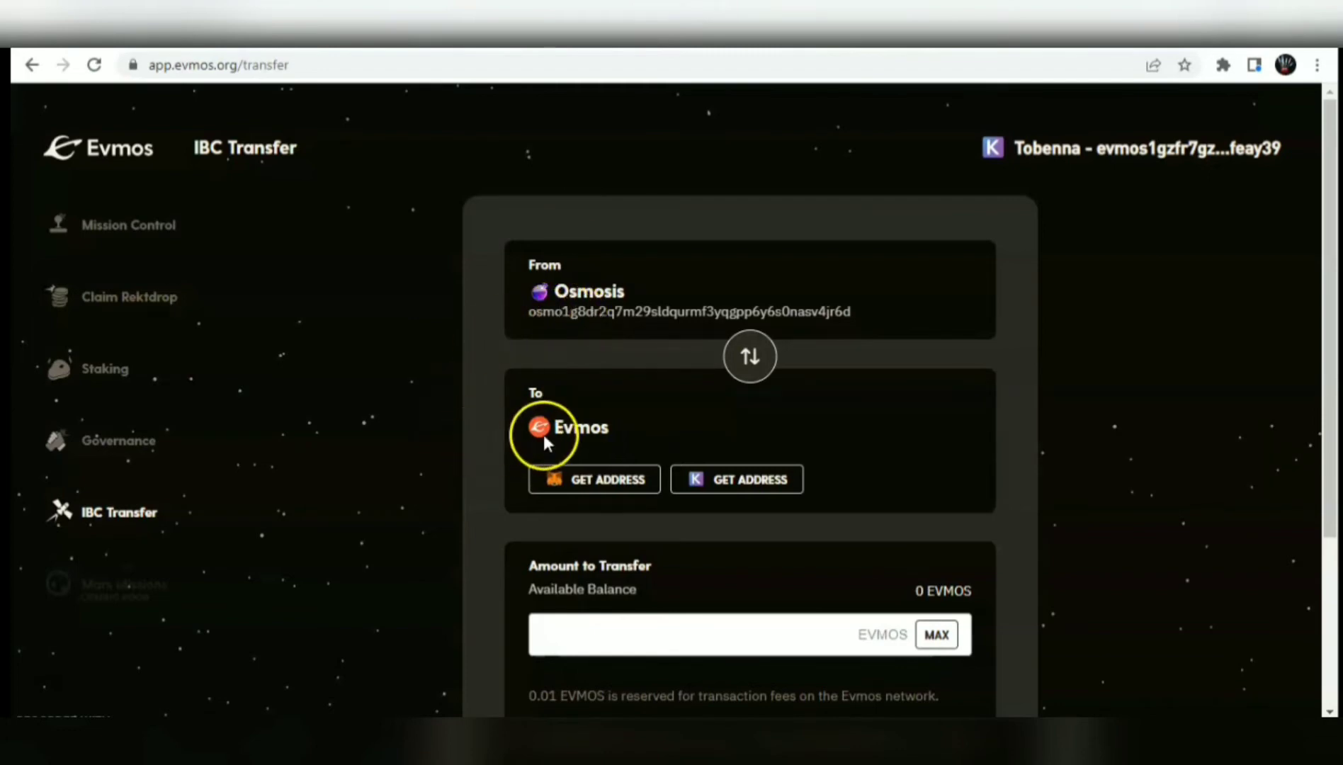
{"action": "left_click", "coordinate": [754, 358]}
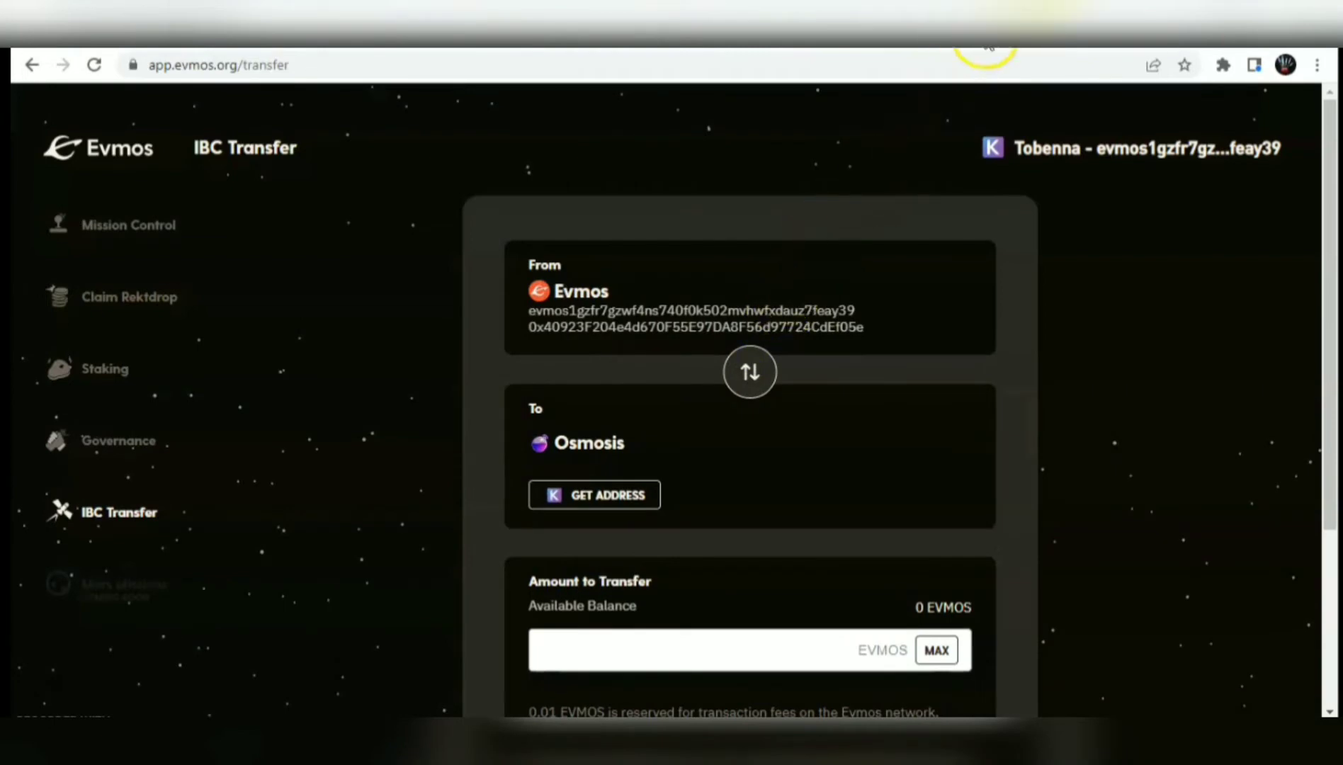
{"action": "left_click", "coordinate": [988, 32]}
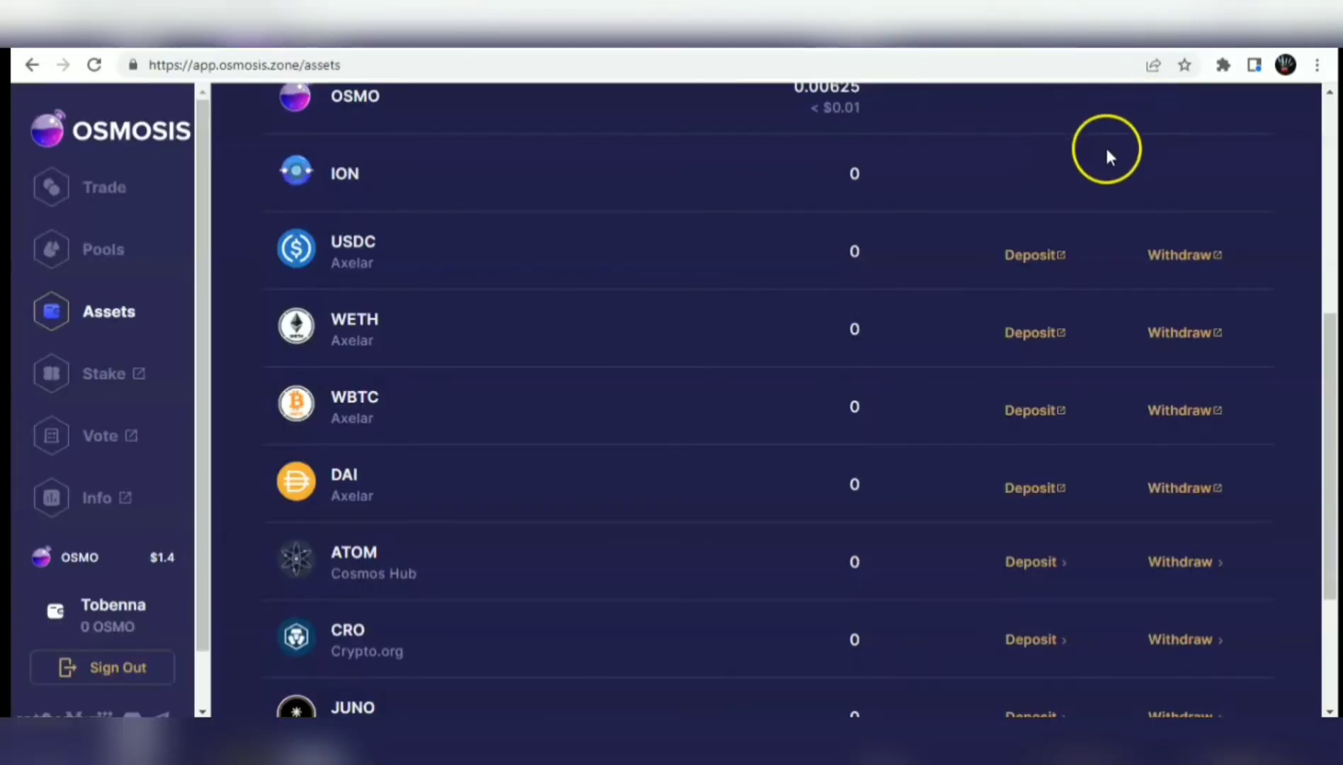
{"action": "left_click", "coordinate": [1222, 65]}
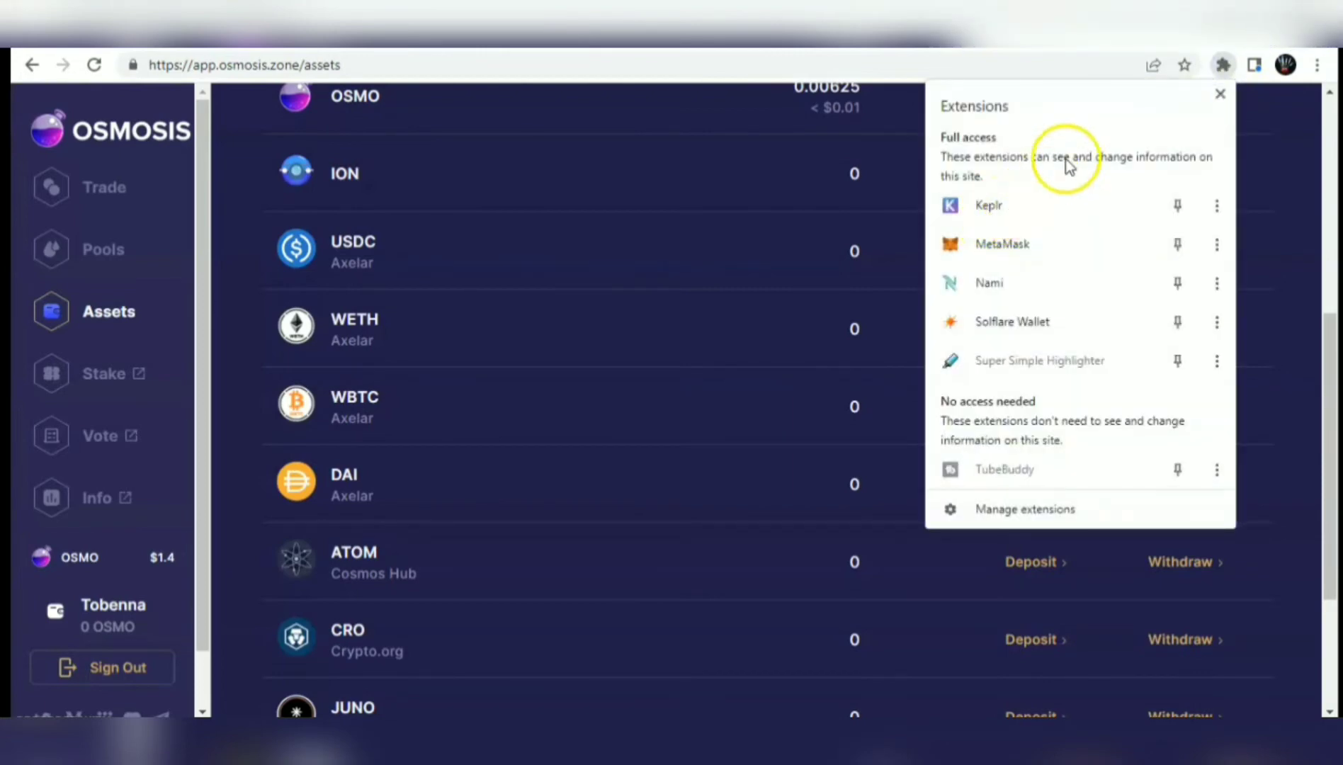
{"action": "left_click", "coordinate": [1225, 67]}
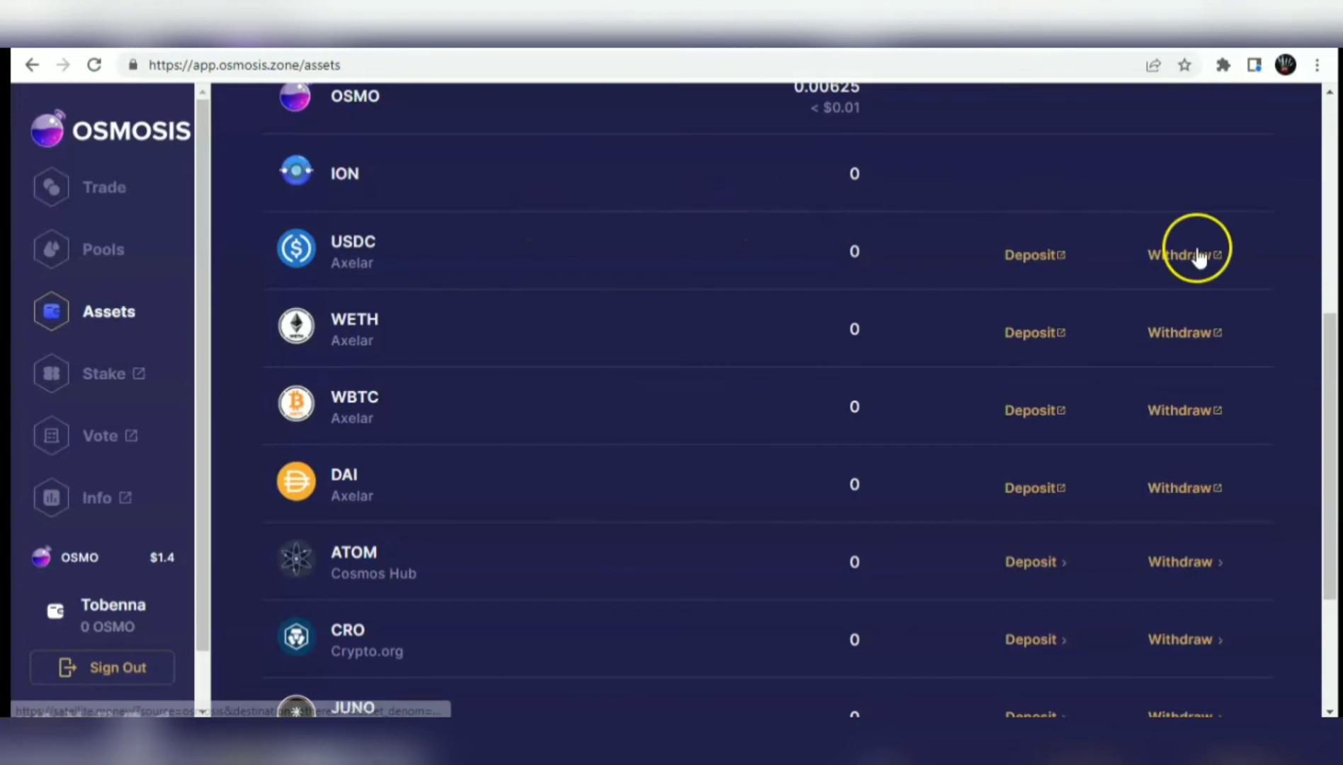
{"action": "left_click", "coordinate": [1333, 410]}
{"action": "left_click_drag", "start_coordinate": [1333, 410], "coordinate": [1332, 444]}
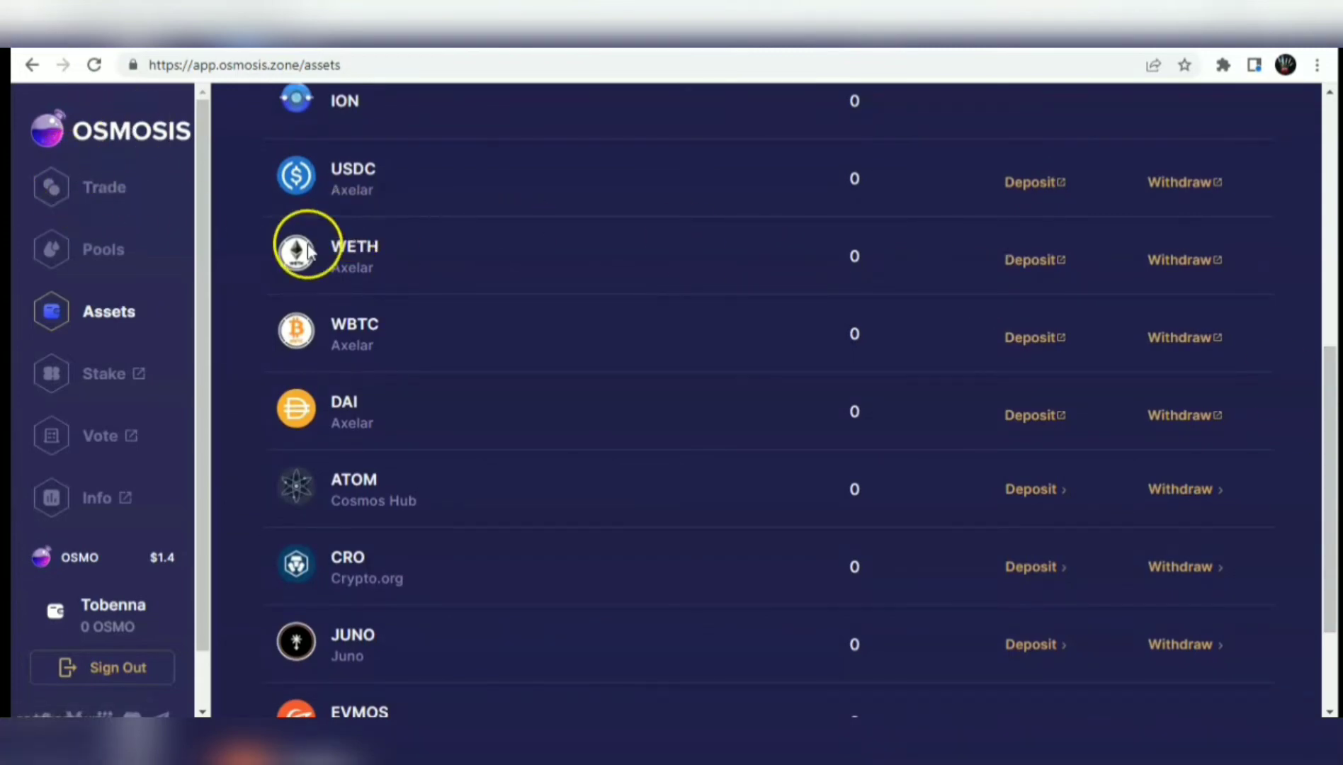
{"action": "left_click", "coordinate": [1335, 395]}
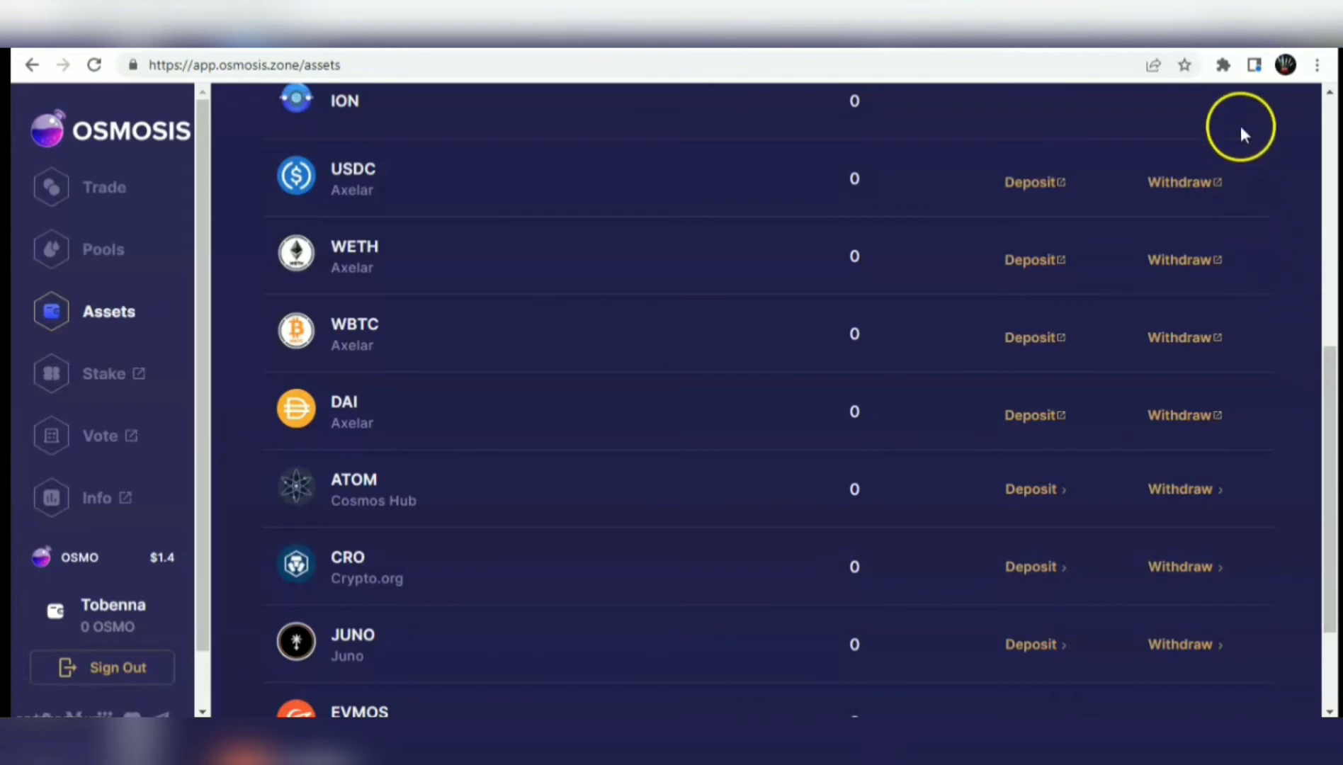
Step: Check the Cosmos Hub balance in the Keplr wallet extension
{"action": "left_click", "coordinate": [1224, 67]}
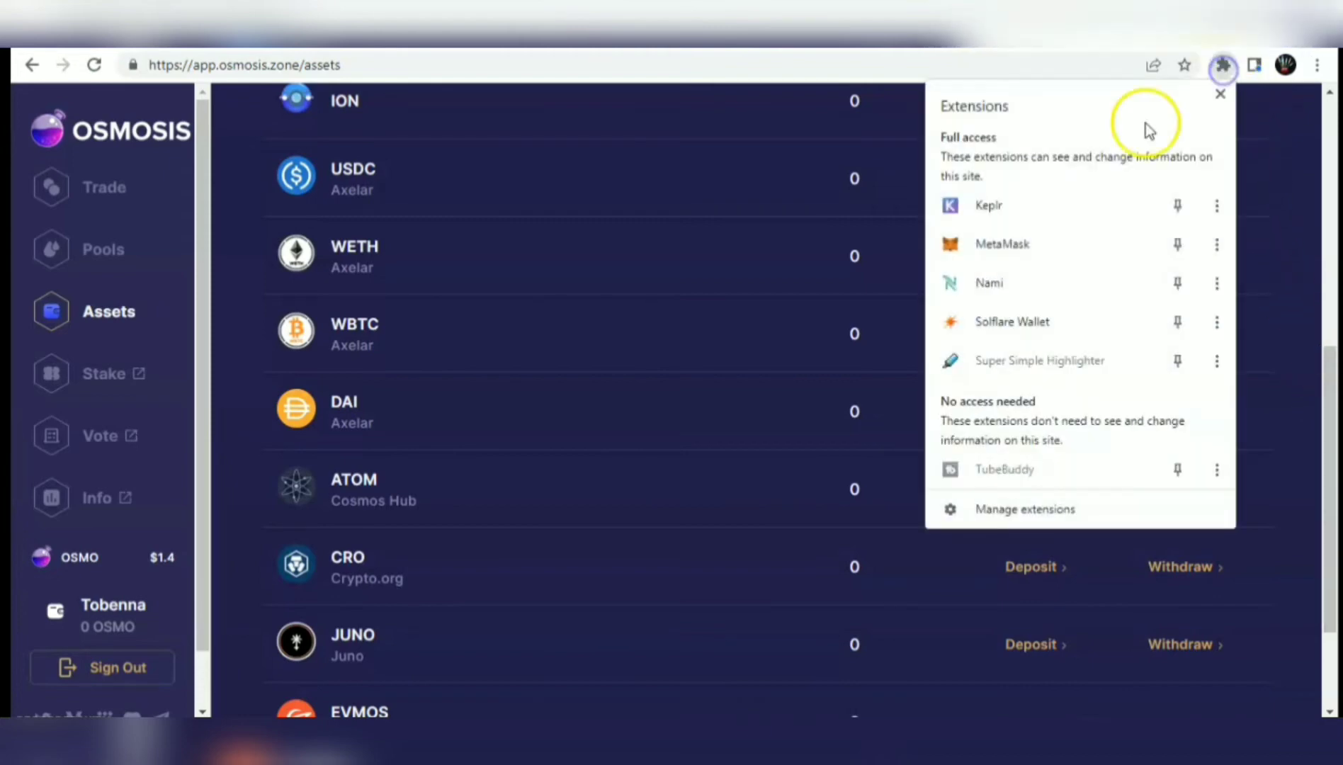
{"action": "left_click", "coordinate": [1037, 206]}
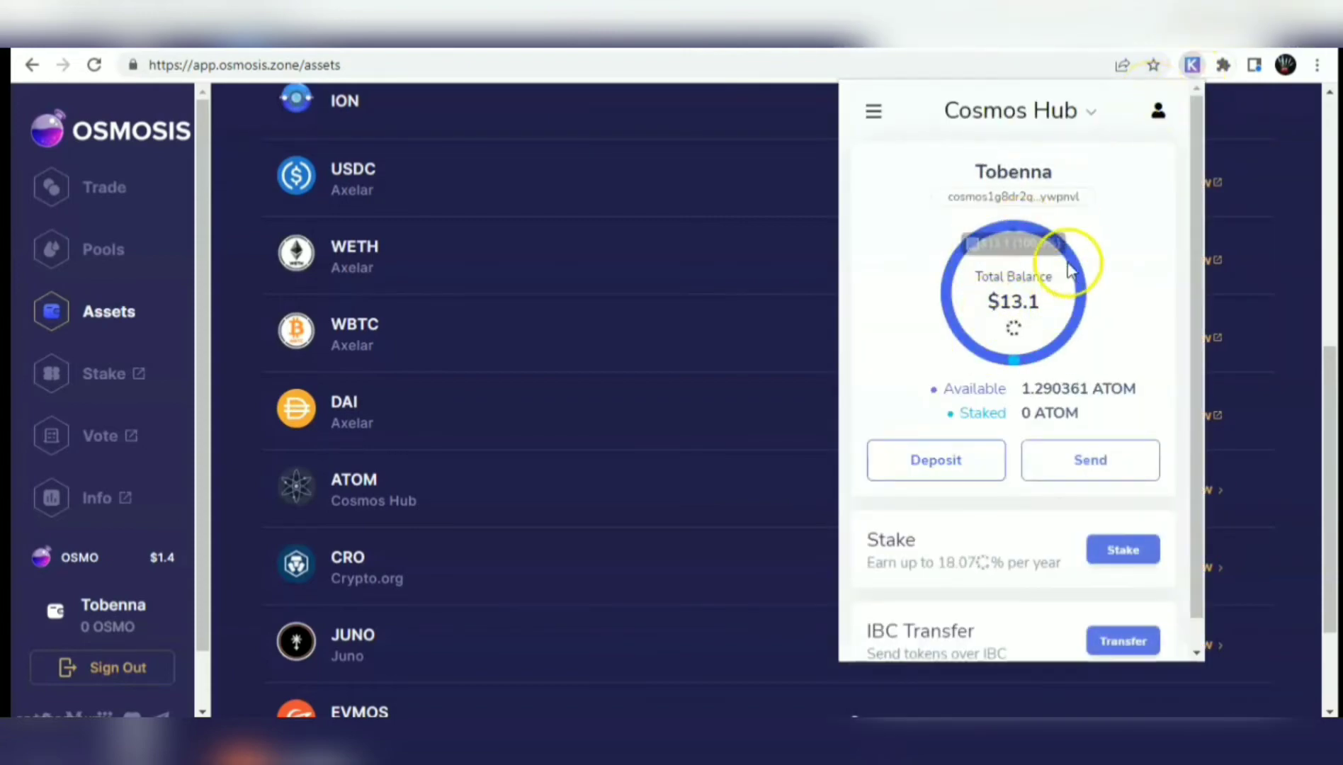
{"action": "mouse_move", "coordinate": [979, 248]}
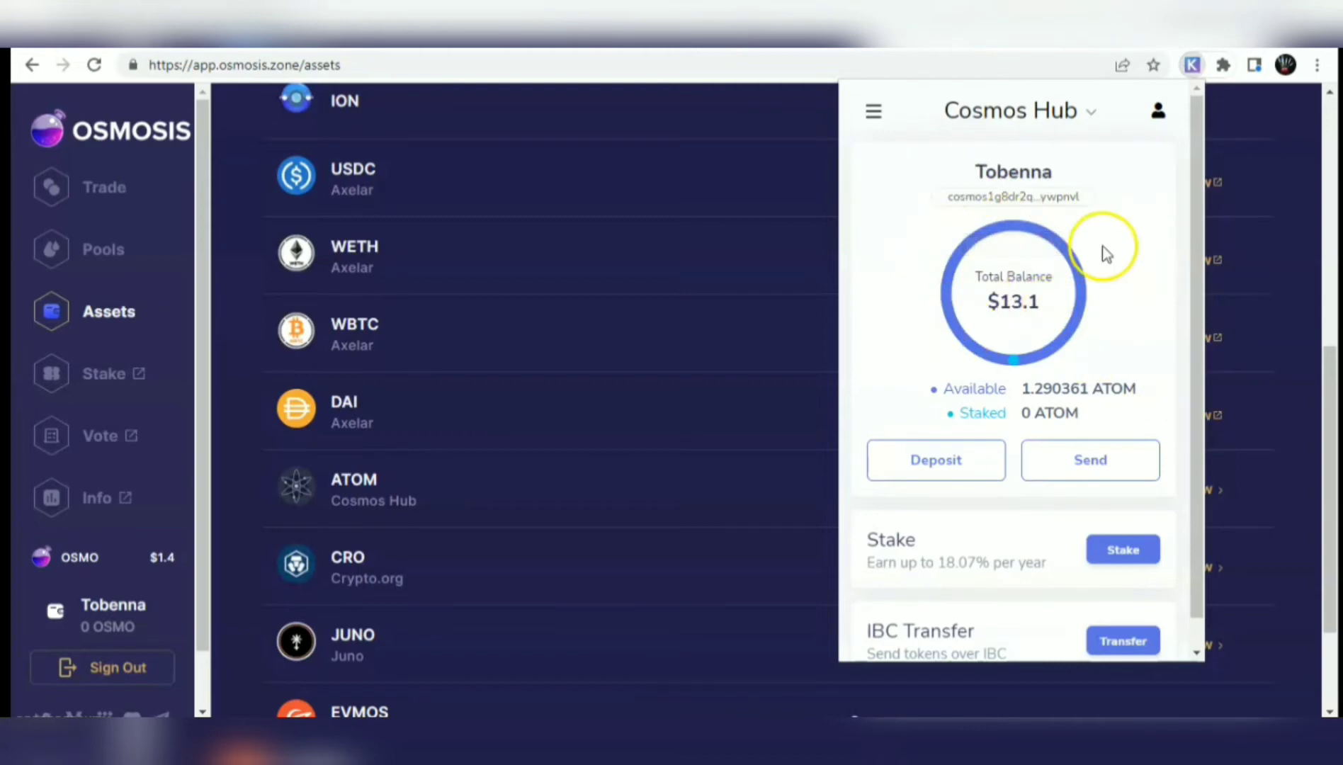
{"action": "left_click", "coordinate": [1326, 444]}
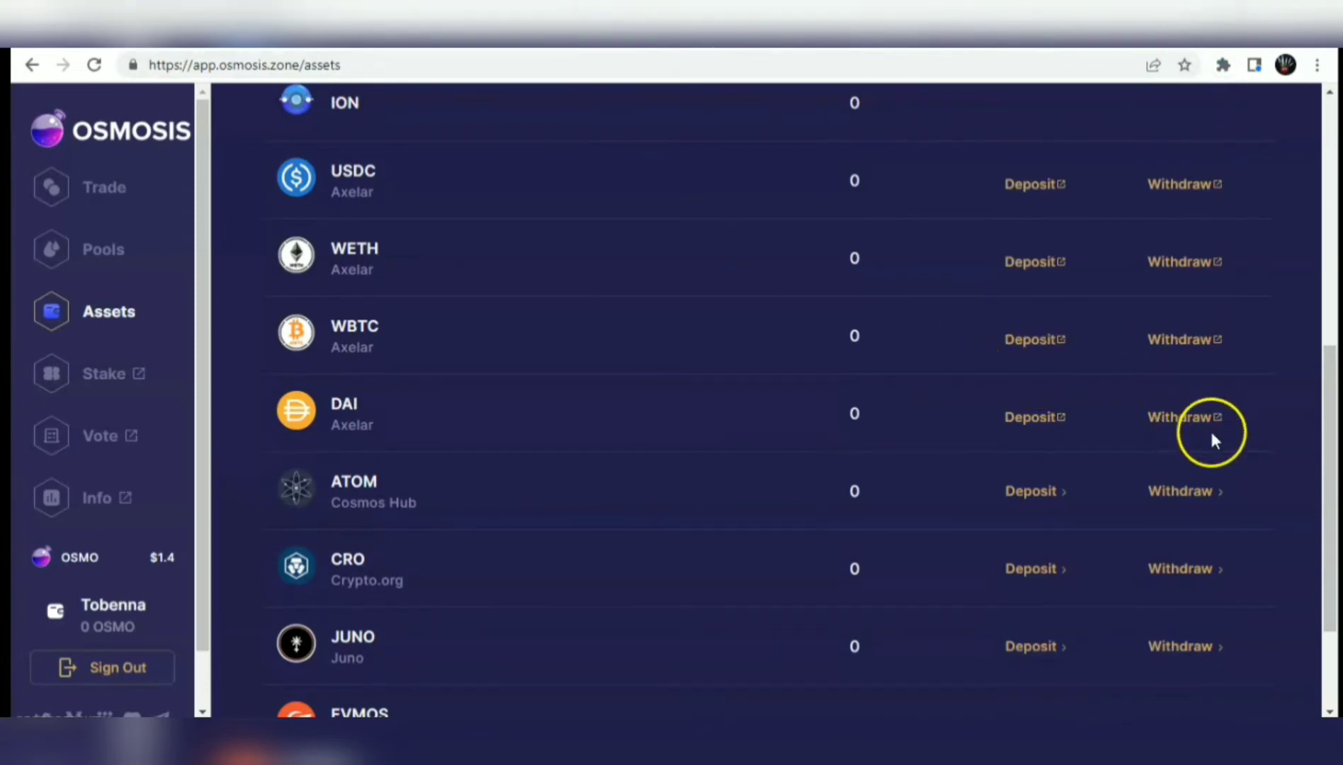
Step: Start an IBC deposit of ATOM from Cosmos Hub and set the amount to the maximum, 1.285161 ATOM
{"action": "left_click_drag", "start_coordinate": [1333, 453], "coordinate": [1329, 482]}
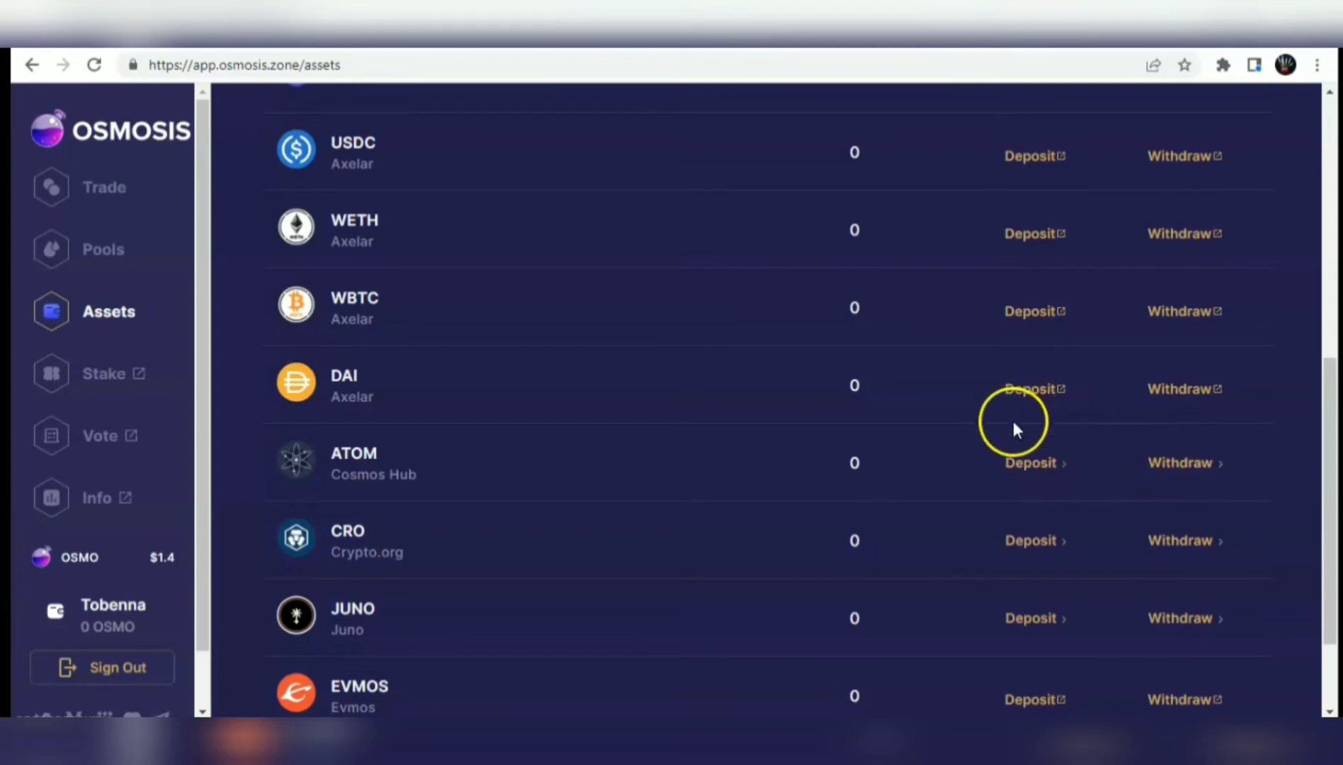
{"action": "left_click", "coordinate": [1031, 467]}
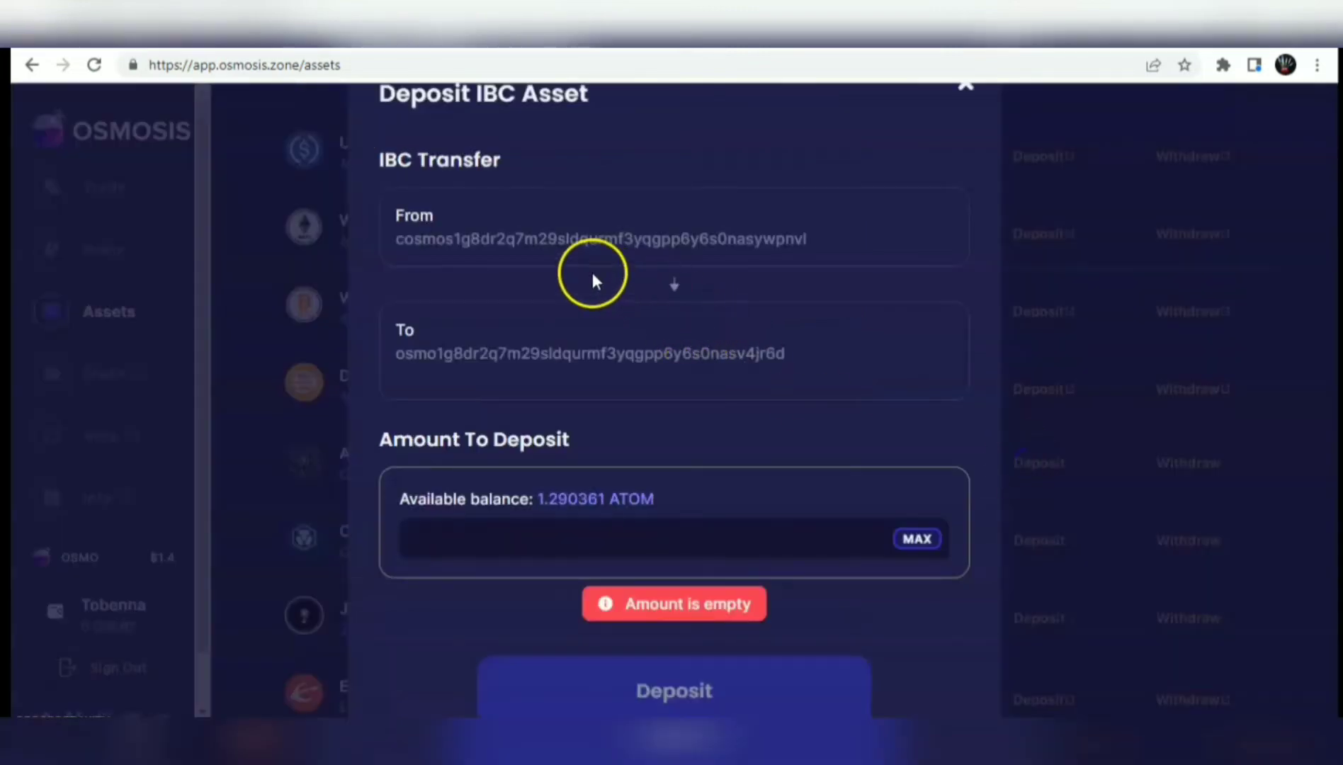
{"action": "left_click", "coordinate": [919, 539]}
{"action": "left_click", "coordinate": [928, 551]}
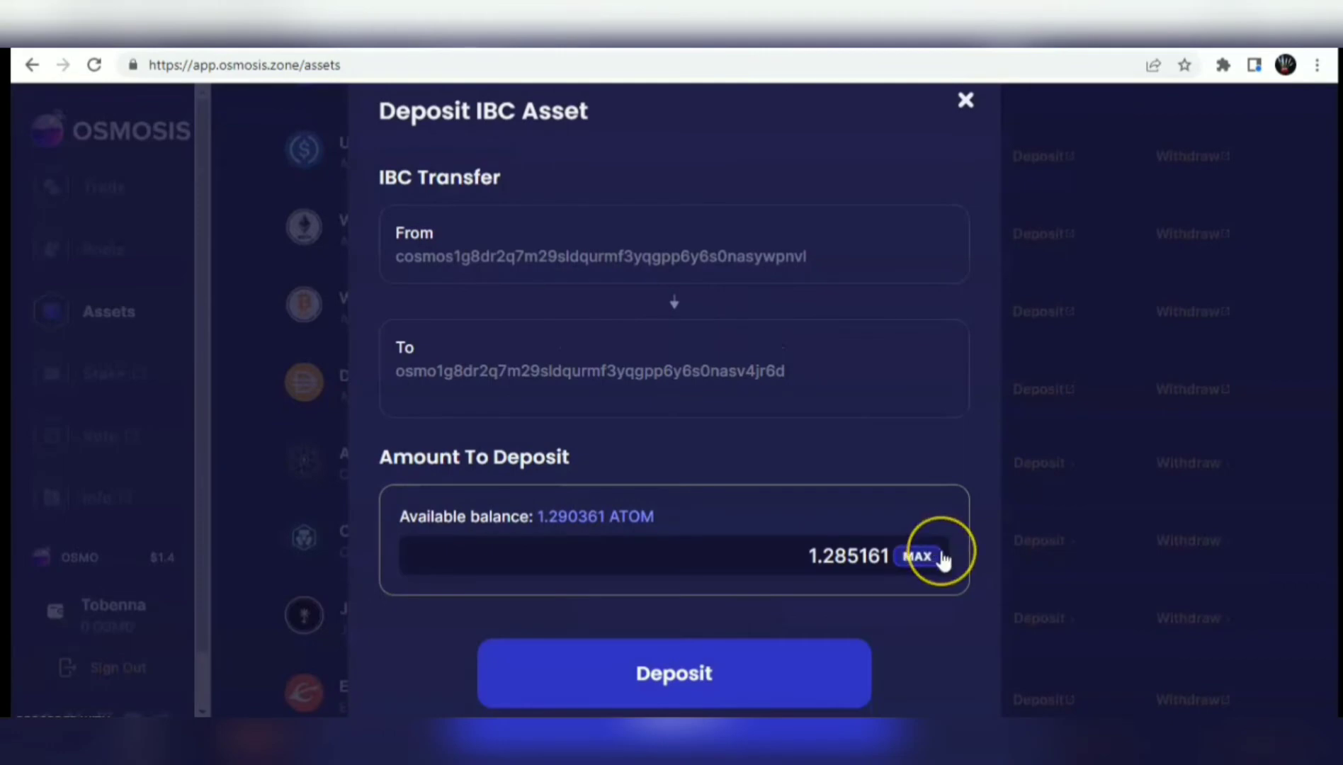
{"action": "left_click", "coordinate": [805, 624]}
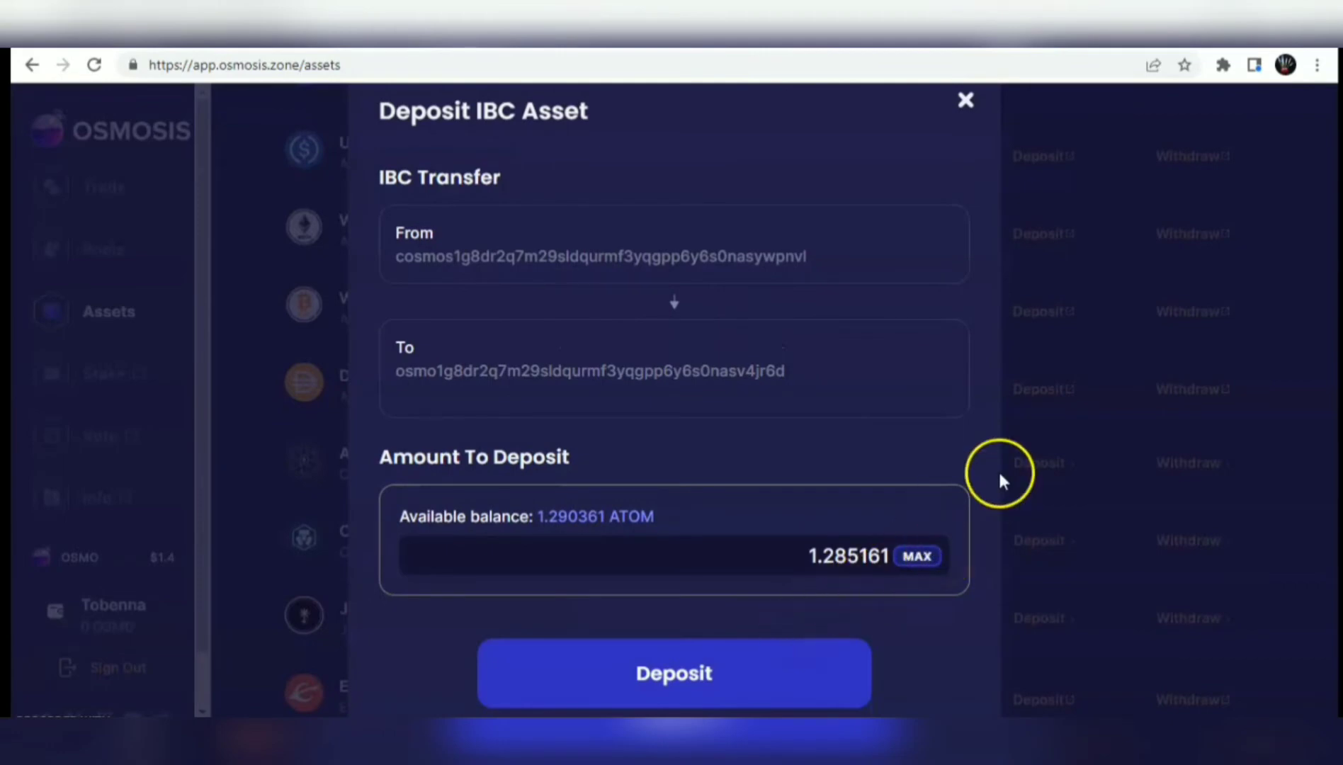
Step: Submit the ATOM deposit and approve its IBC transfer in the wallet with the Low fee
{"action": "left_click", "coordinate": [751, 665]}
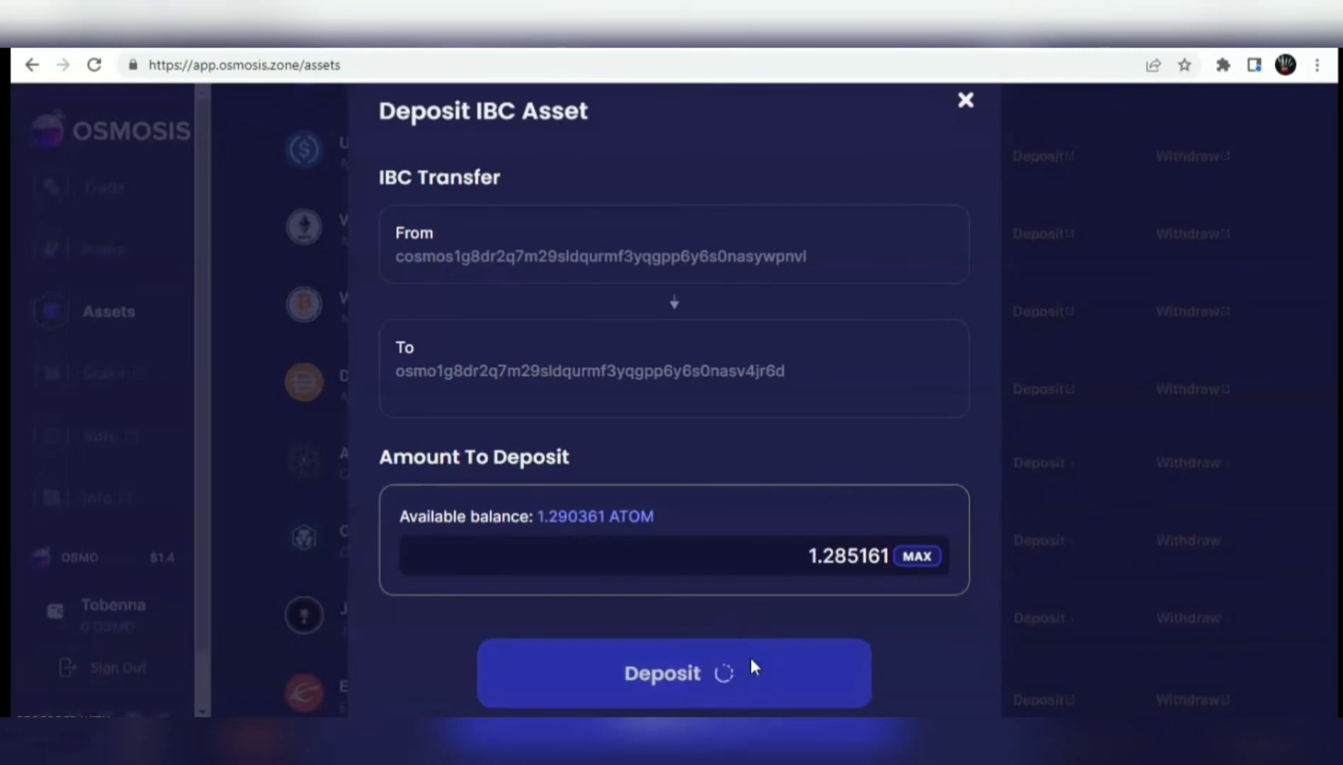
{"action": "left_click", "coordinate": [767, 662]}
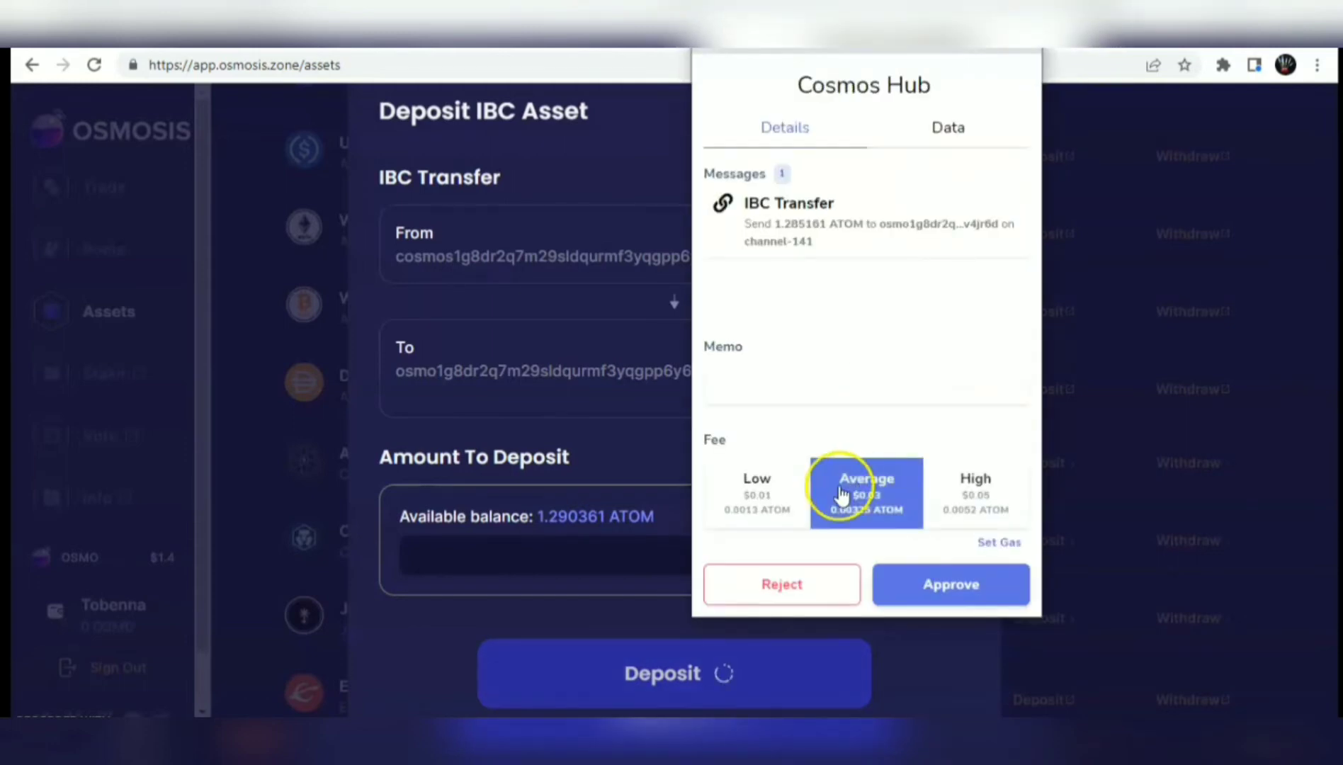
{"action": "left_click", "coordinate": [781, 503]}
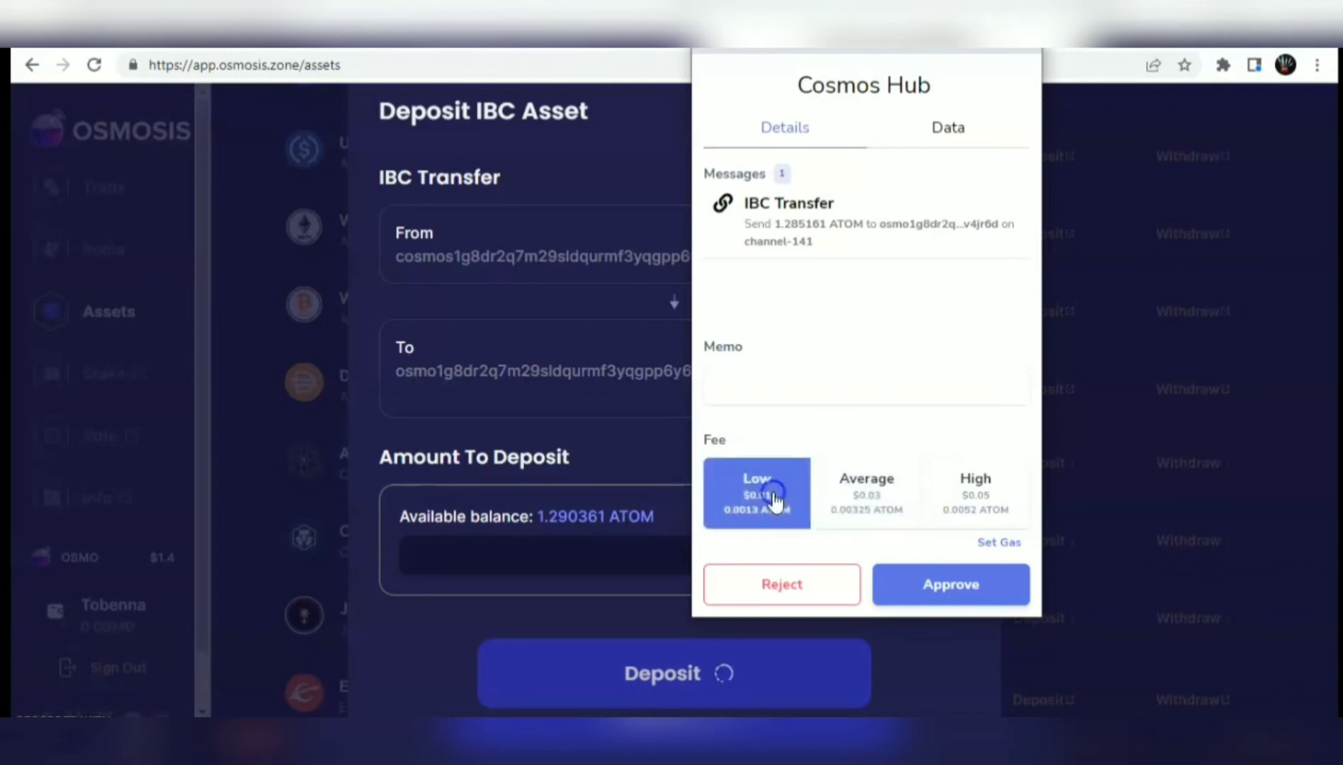
{"action": "left_click", "coordinate": [977, 584]}
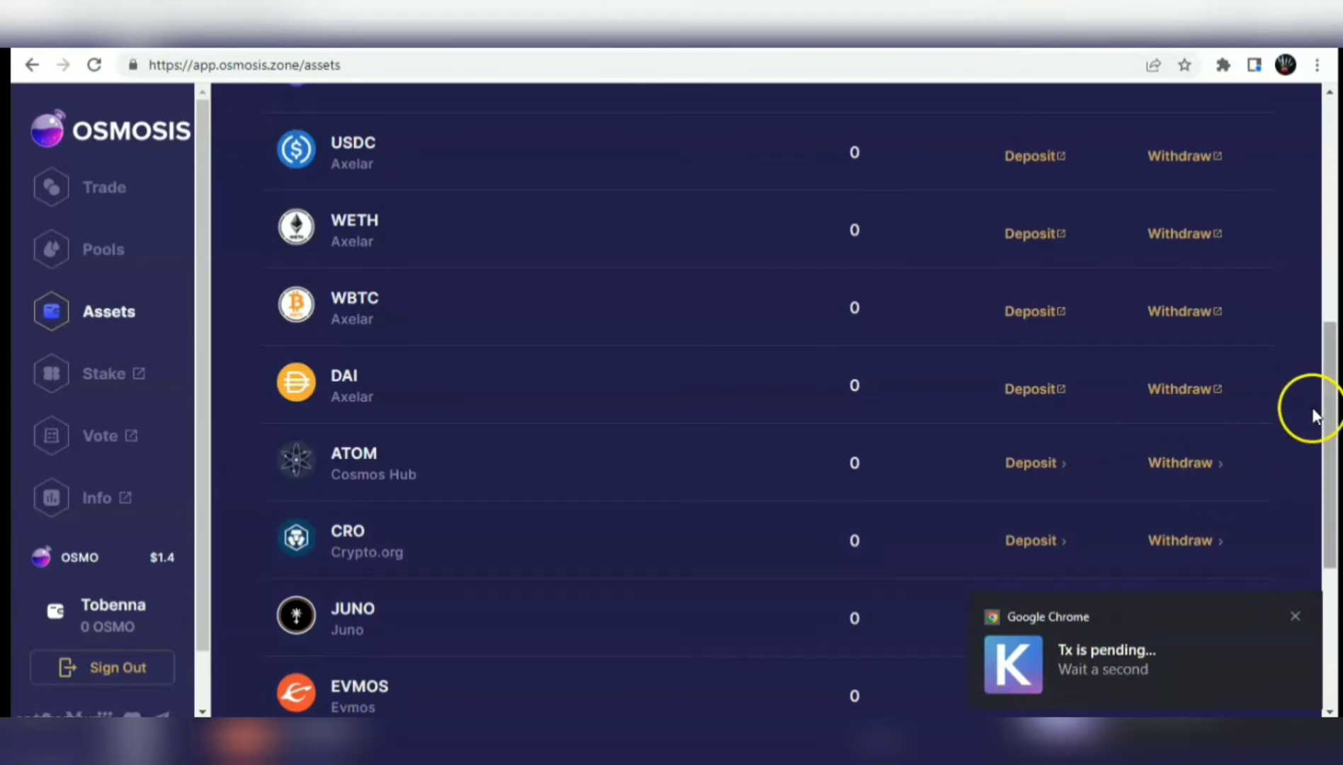
Step: Check the asset list for the deposited ATOM balance
{"action": "mouse_move", "coordinate": [1336, 429]}
{"action": "left_mouse_down"}
{"action": "mouse_move", "coordinate": [1334, 390]}
{"action": "mouse_move", "coordinate": [1329, 443]}
{"action": "left_mouse_up"}
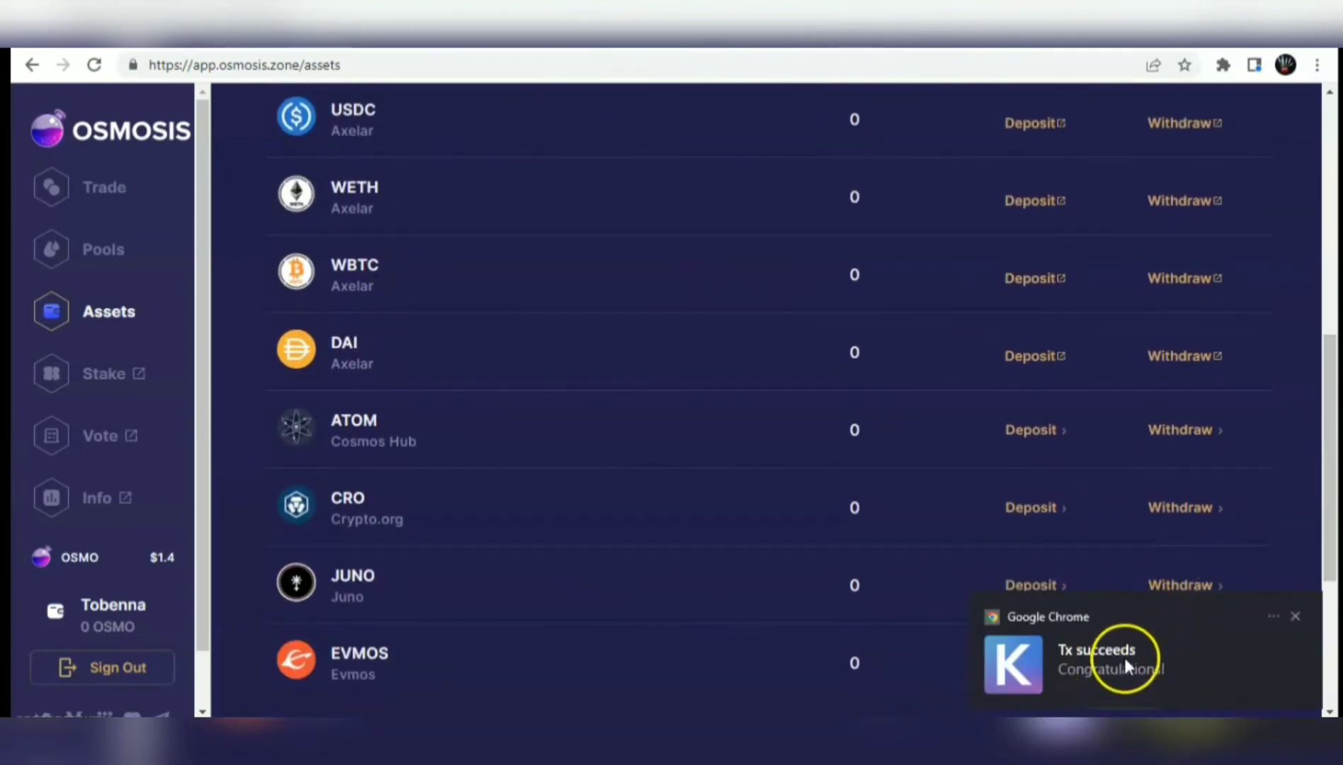
{"action": "left_click_drag", "start_coordinate": [1330, 507], "coordinate": [1306, 480]}
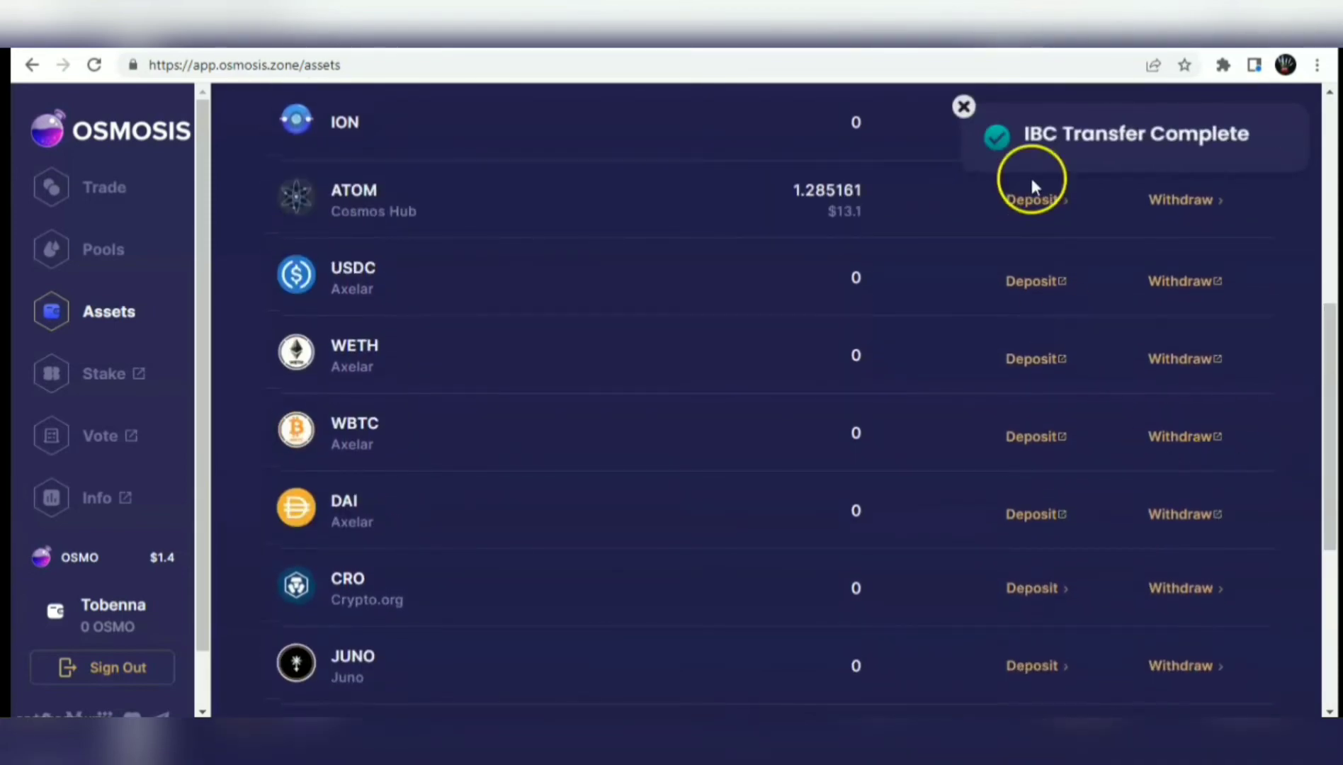
{"action": "left_click", "coordinate": [1197, 142]}
{"action": "left_click", "coordinate": [998, 279]}
{"action": "left_click", "coordinate": [944, 285]}
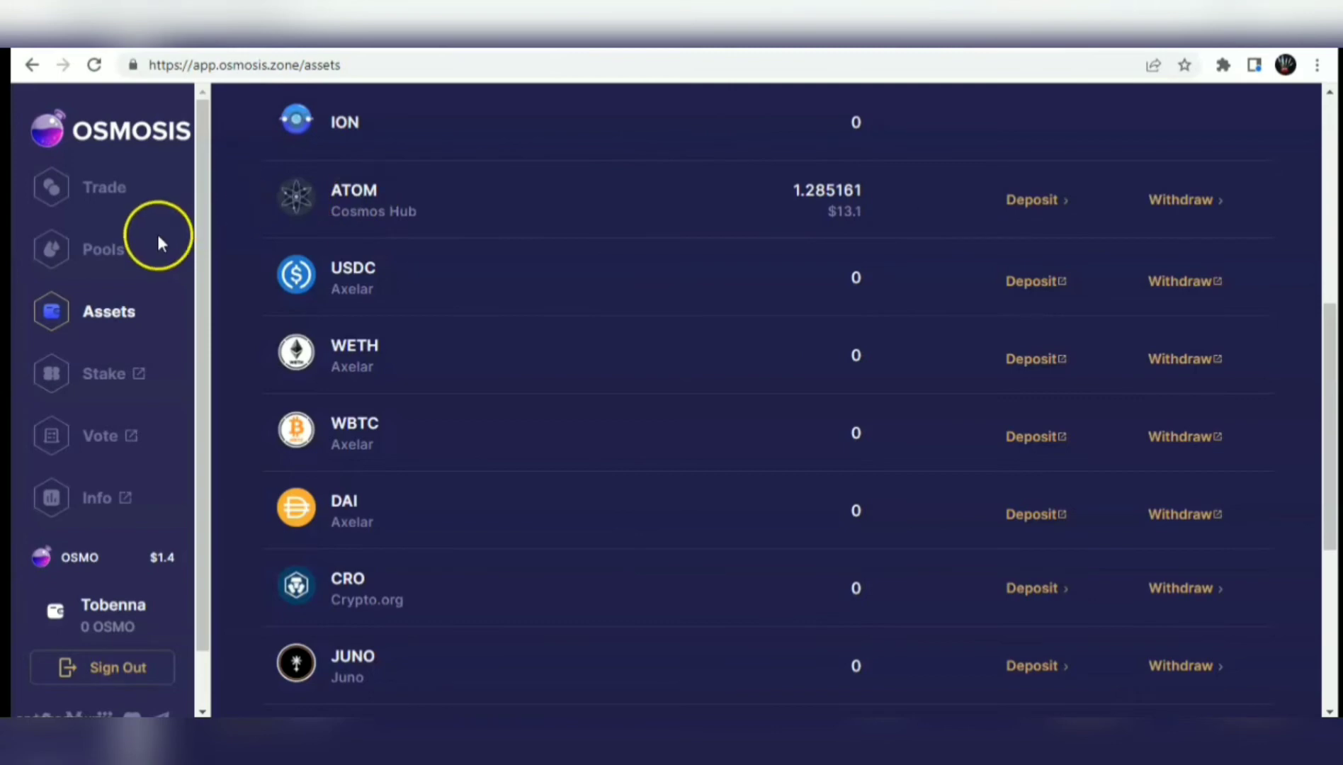
Step: Go to the Trade page and set up a swap of 0.48 ATOM to OSMO
{"action": "left_click", "coordinate": [97, 195]}
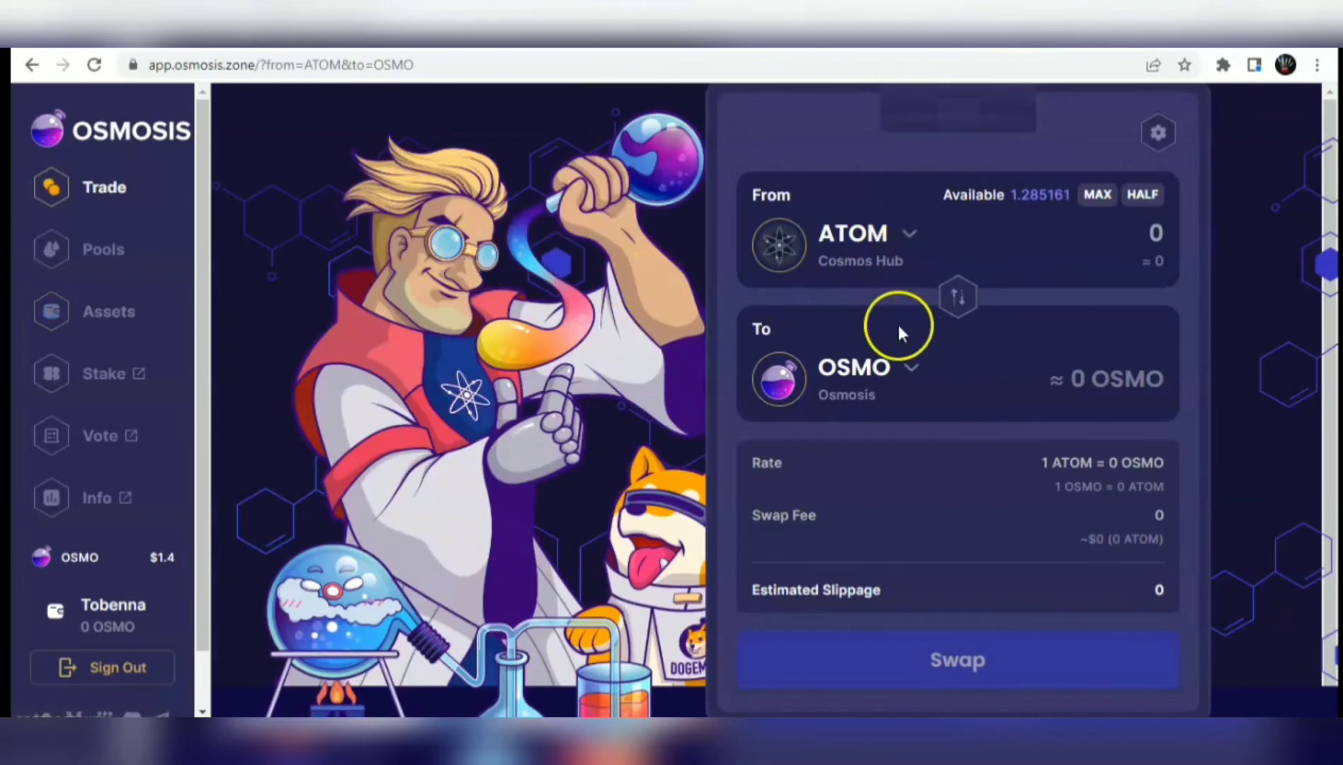
{"action": "left_click", "coordinate": [1158, 236]}
{"action": "type", "text": "0"}
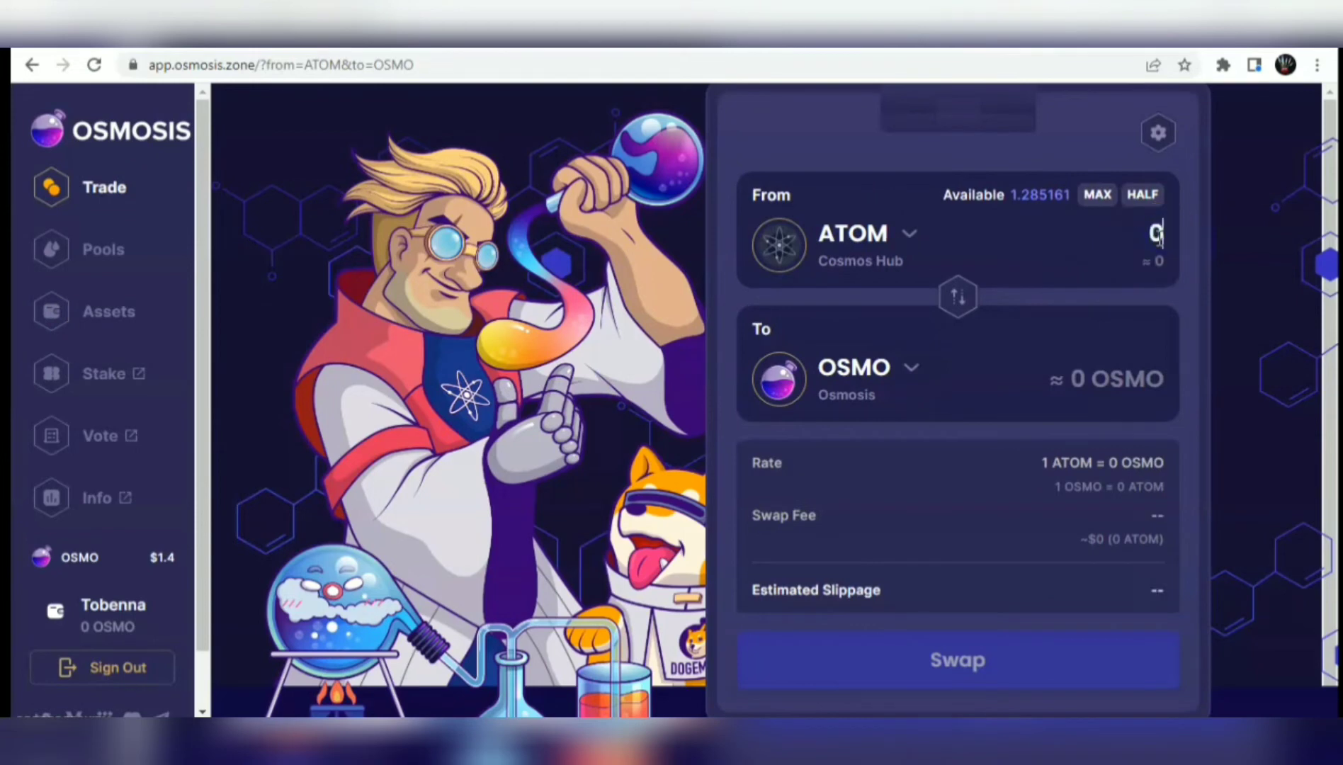
{"action": "type", "text": ".48"}
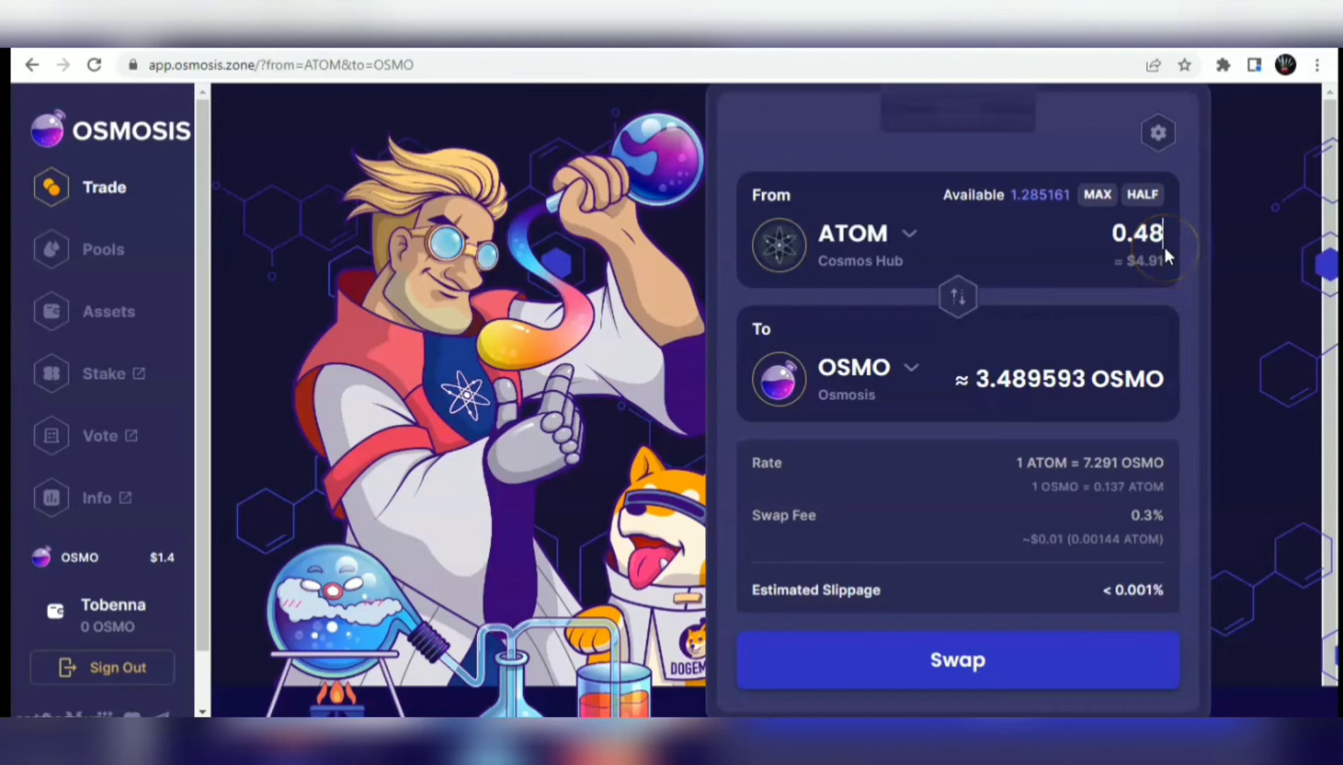
Step: Submit the ATOM-to-OSMO swap and approve it in the wallet with the Low fee
{"action": "left_click", "coordinate": [925, 657]}
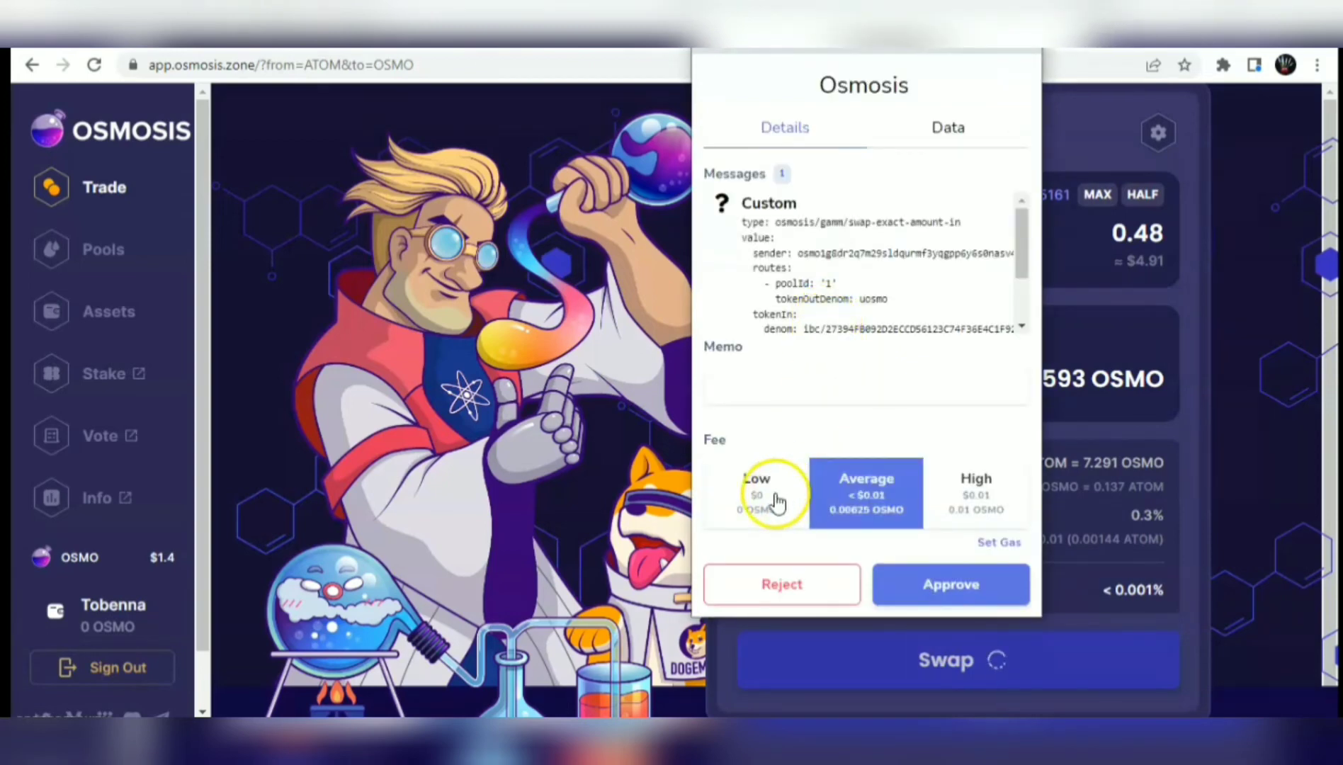
{"action": "left_click", "coordinate": [778, 502]}
{"action": "left_click", "coordinate": [917, 583]}
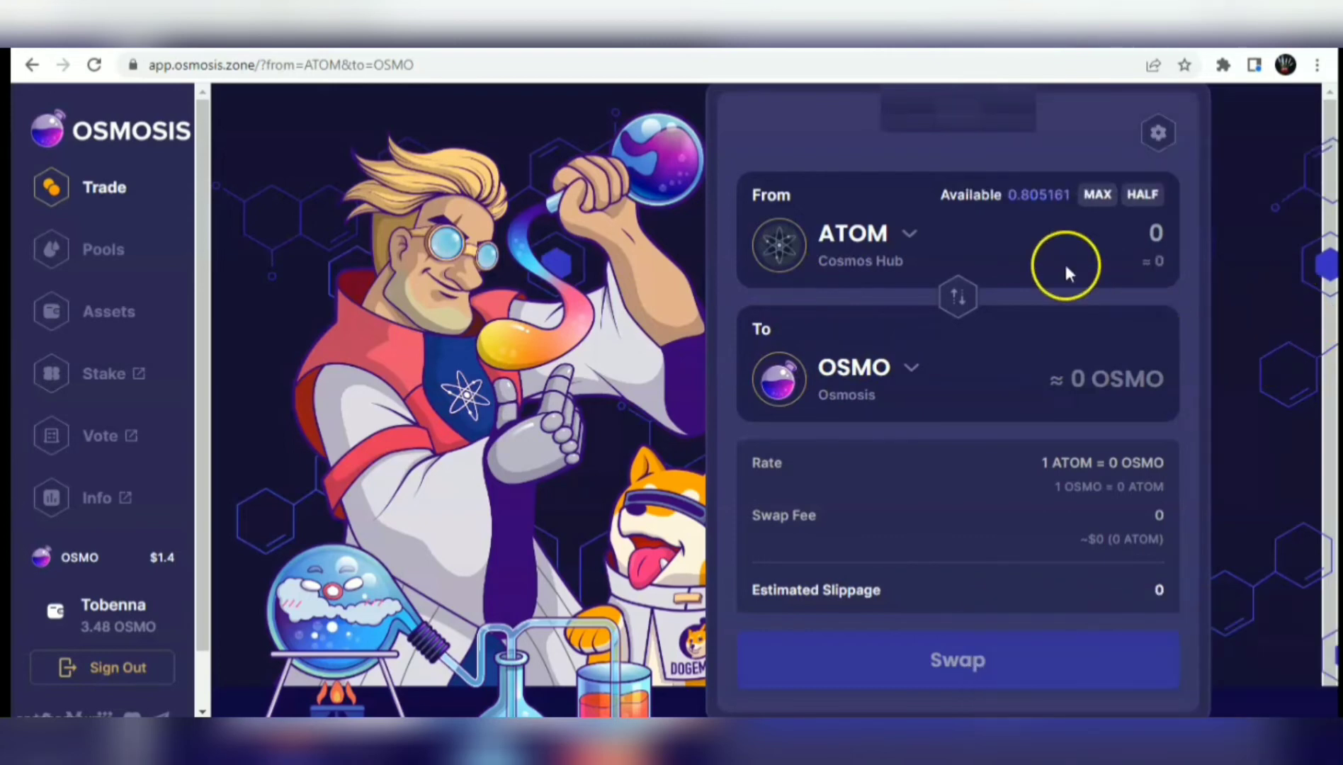
Step: Reverse the pair to OSMO-to-ATOM, set the maximum amount of 3.489081 OSMO, and submit the swap
{"action": "left_click", "coordinate": [957, 299]}
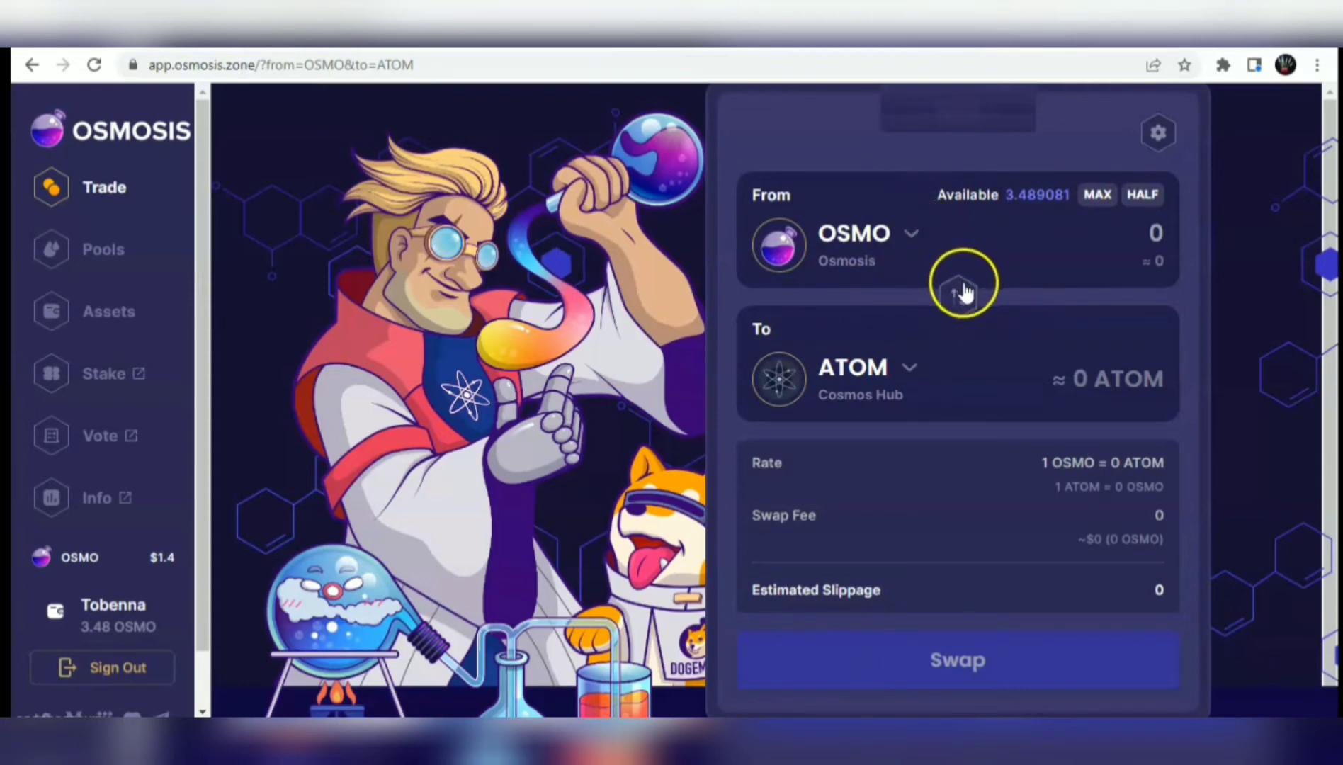
{"action": "left_click", "coordinate": [1098, 196]}
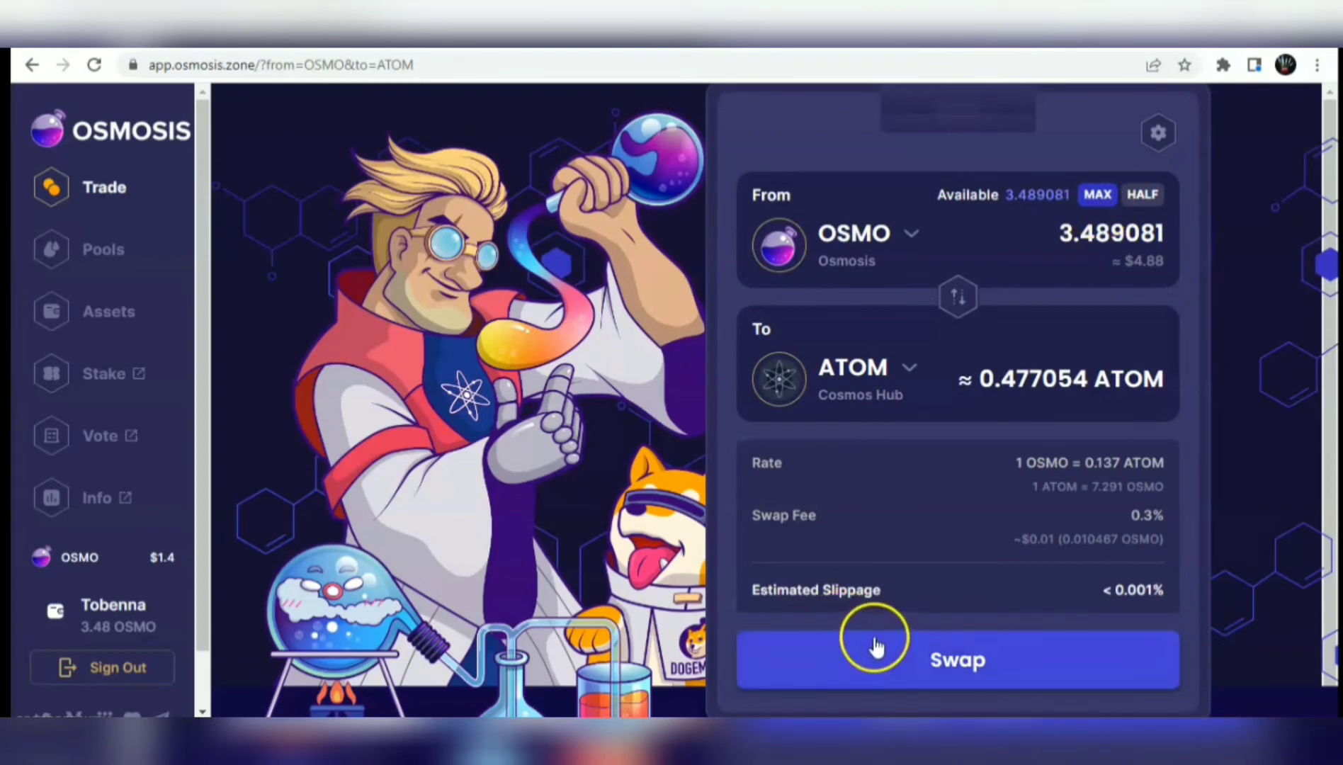
{"action": "left_click", "coordinate": [928, 662]}
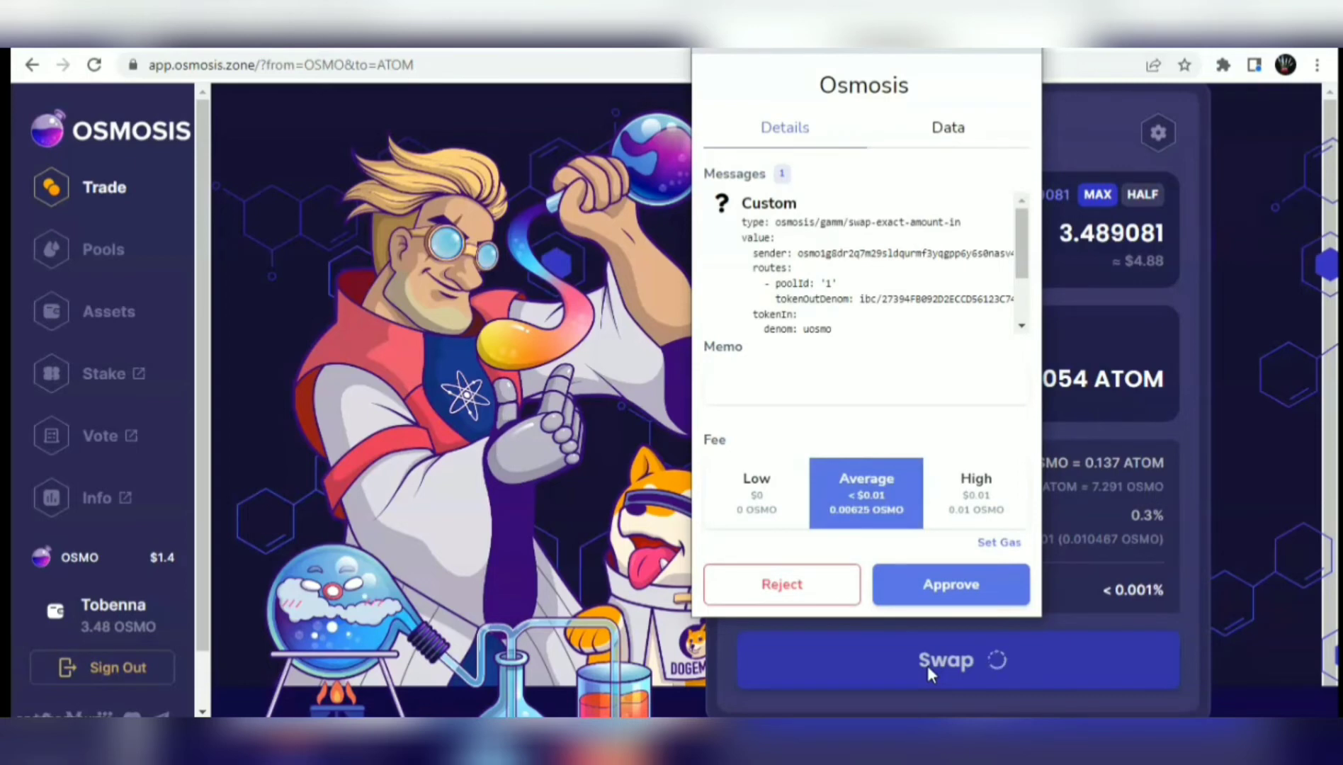
Step: Approve the OSMO-to-ATOM swap transaction in the wallet with the Low fee
{"action": "left_click", "coordinate": [751, 506]}
{"action": "left_click", "coordinate": [888, 598]}
{"action": "left_click", "coordinate": [952, 599]}
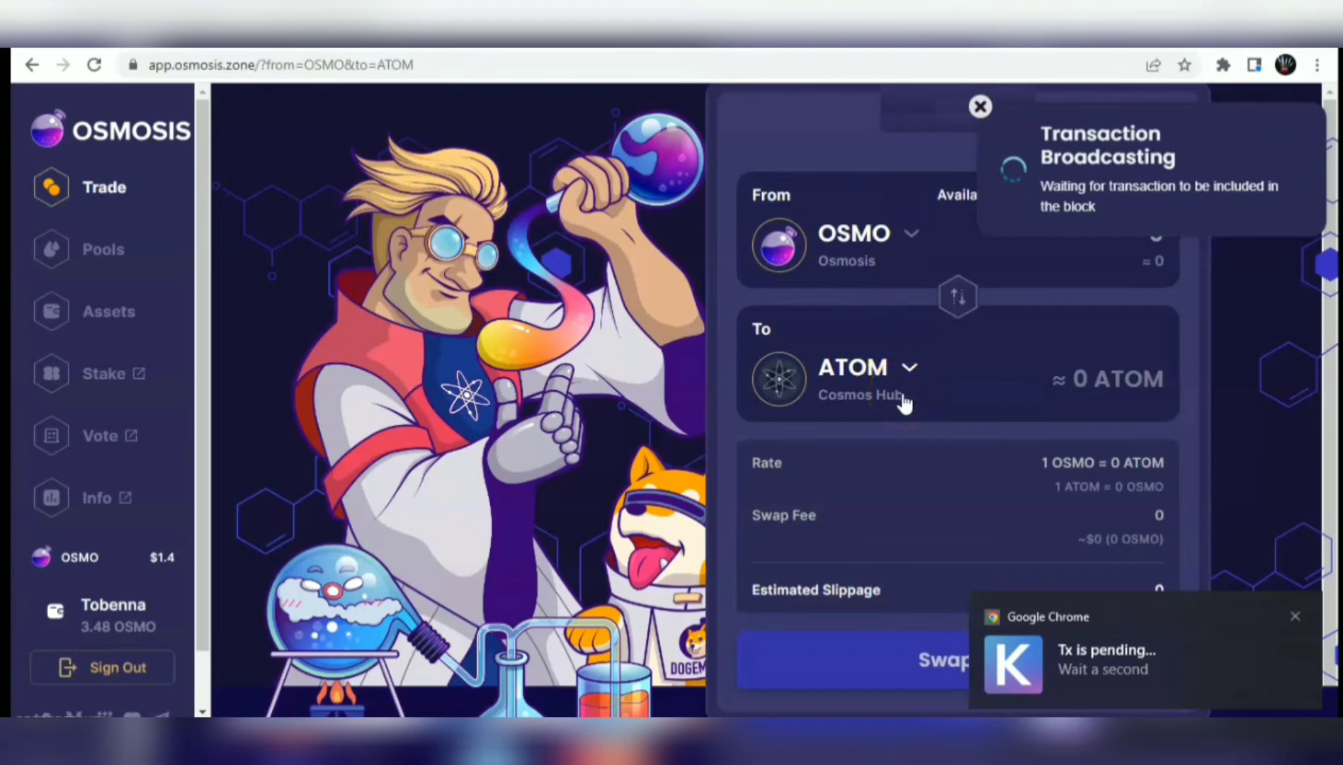
{"action": "left_click", "coordinate": [476, 283]}
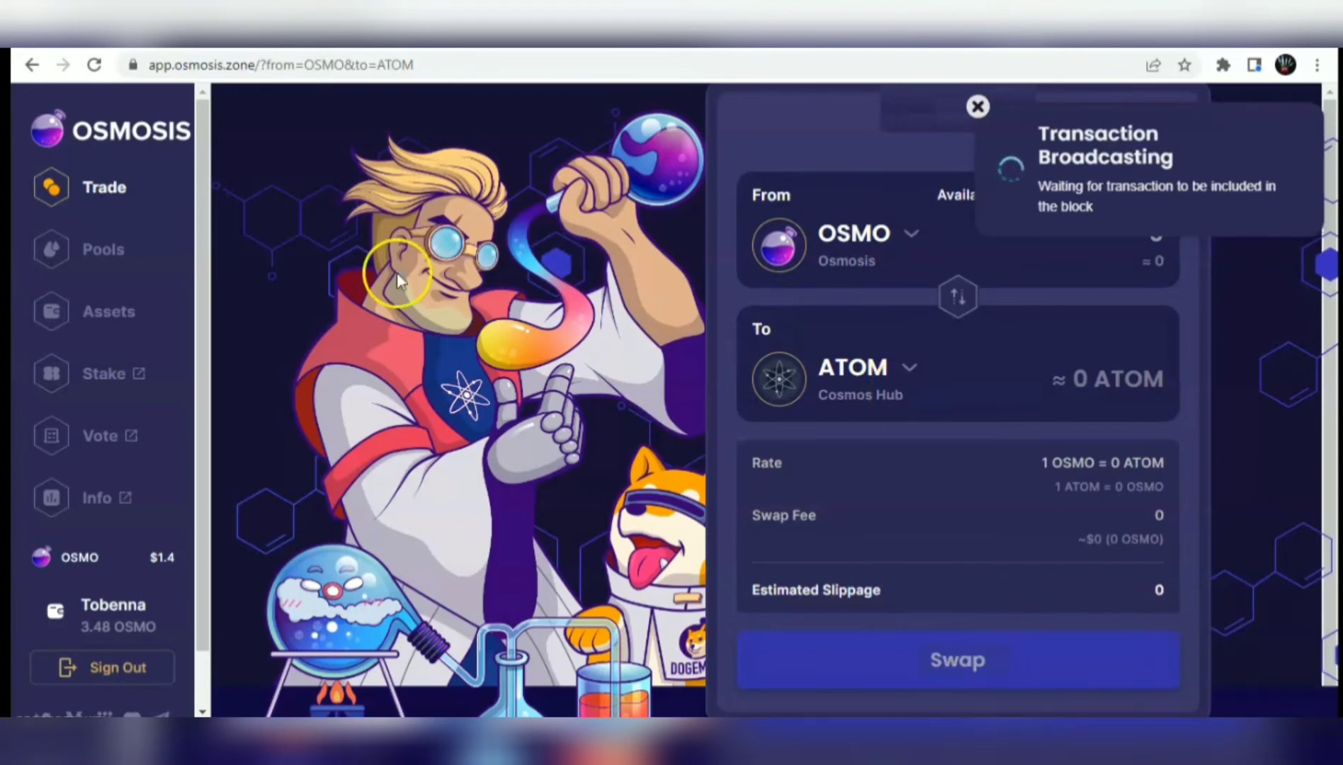
Step: Reverse the pair so ATOM is the source token, and choose EVMOS as the token to receive
{"action": "left_click", "coordinate": [955, 303]}
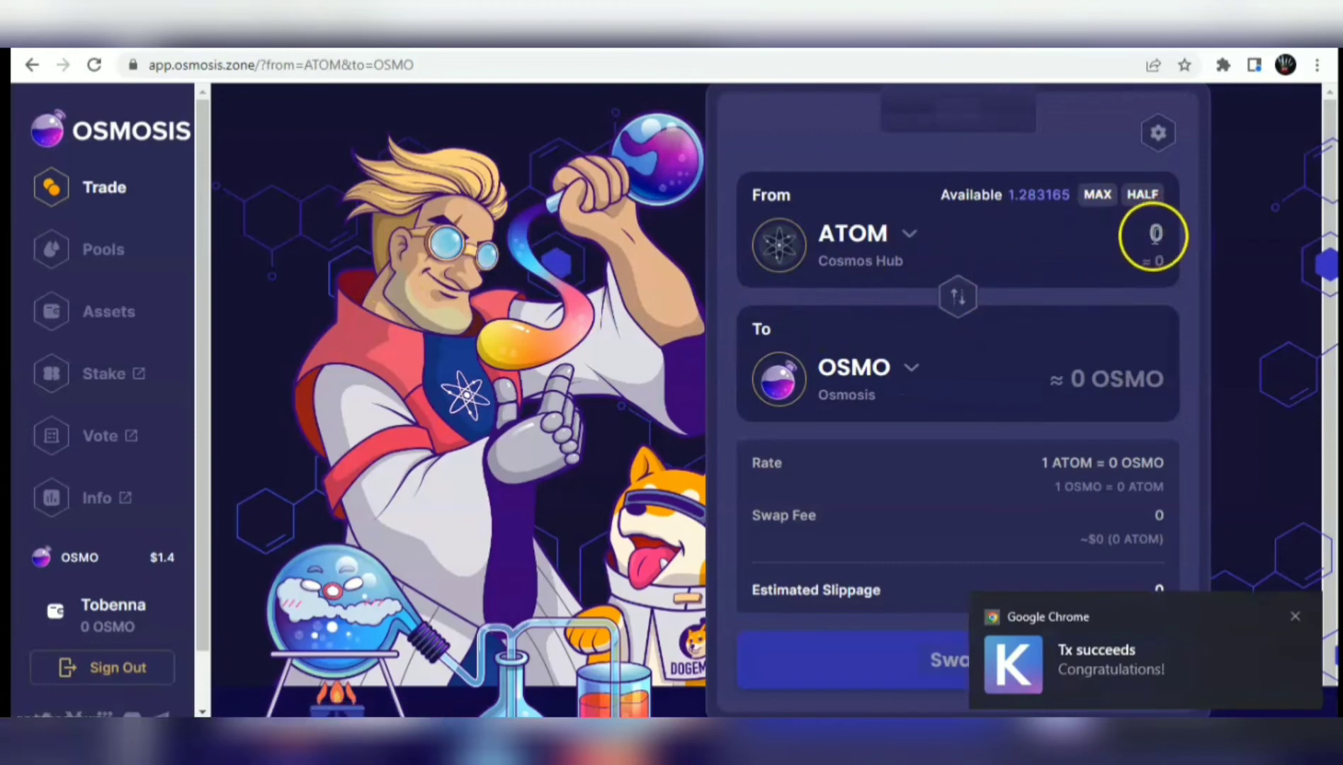
{"action": "left_click", "coordinate": [910, 369]}
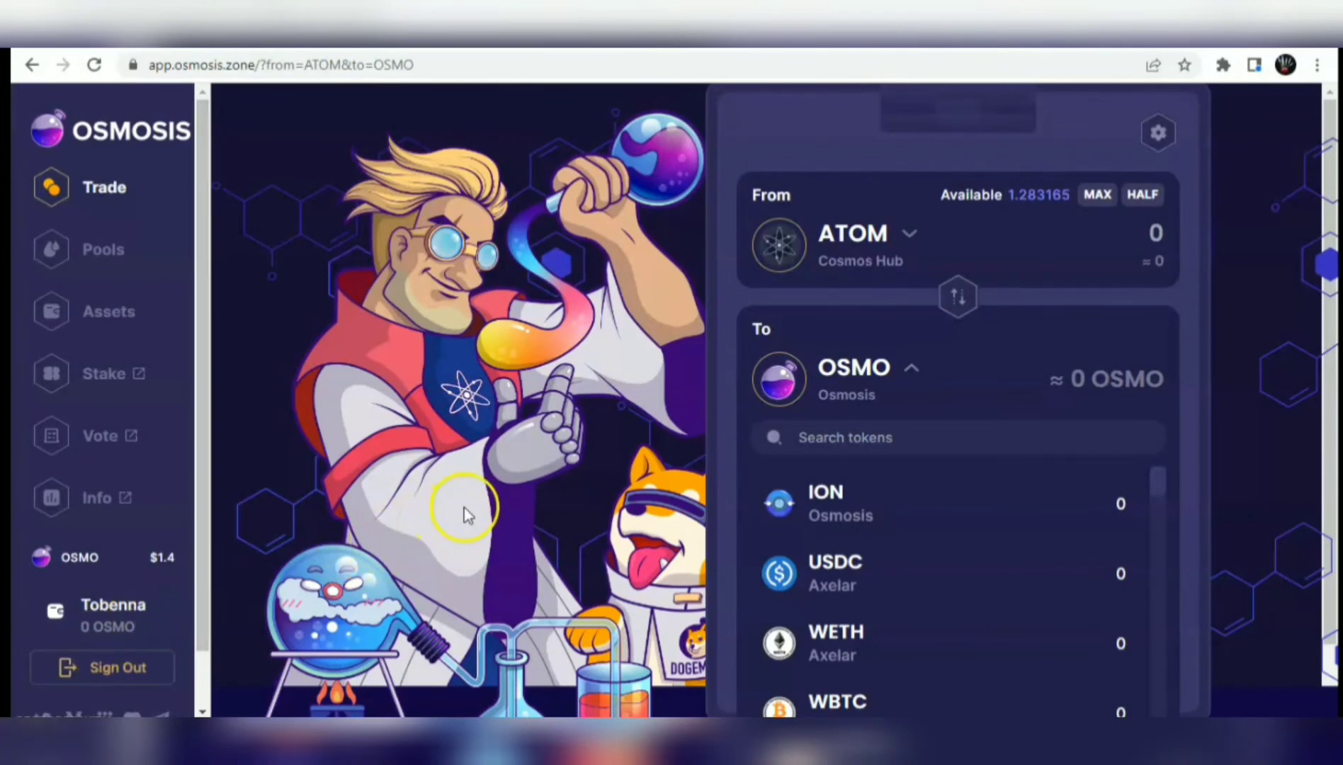
{"action": "left_click", "coordinate": [889, 440]}
{"action": "type", "text": "evm"}
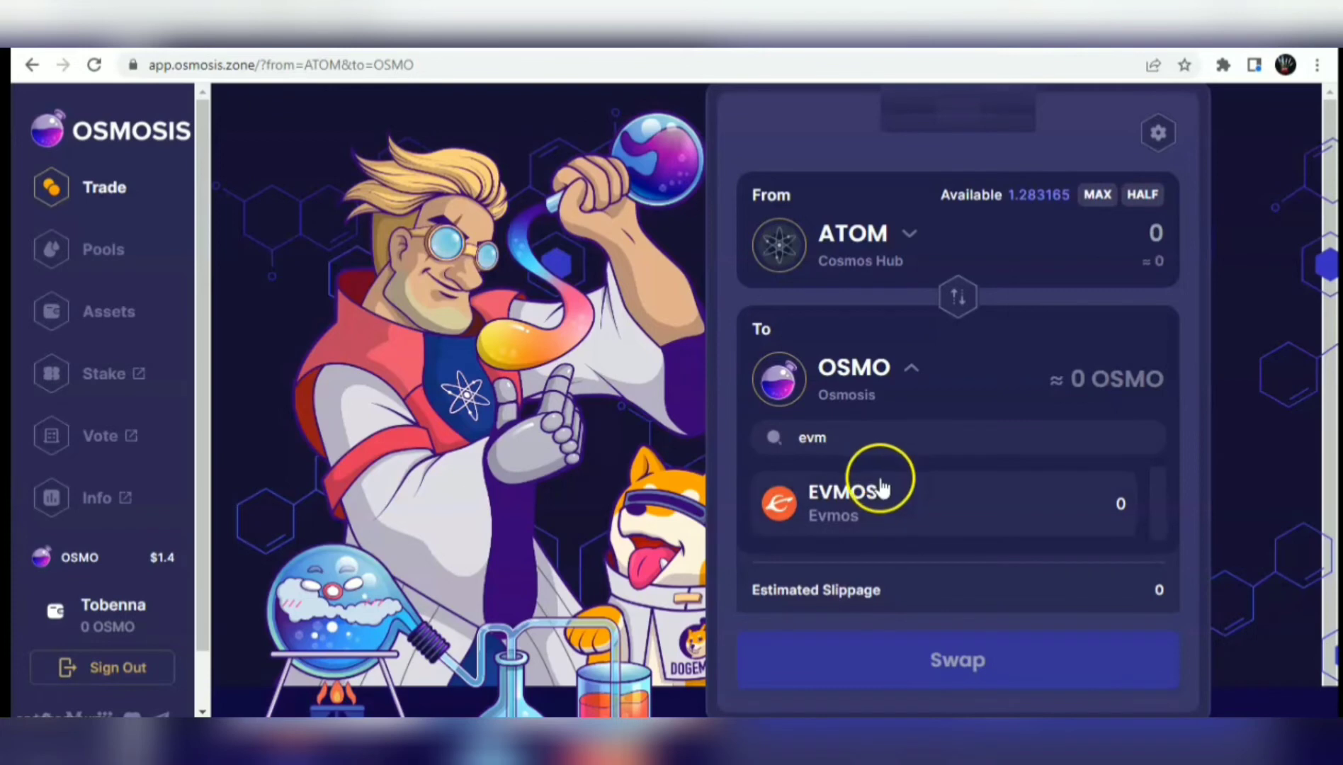
{"action": "left_click", "coordinate": [876, 504]}
{"action": "left_click", "coordinate": [989, 341]}
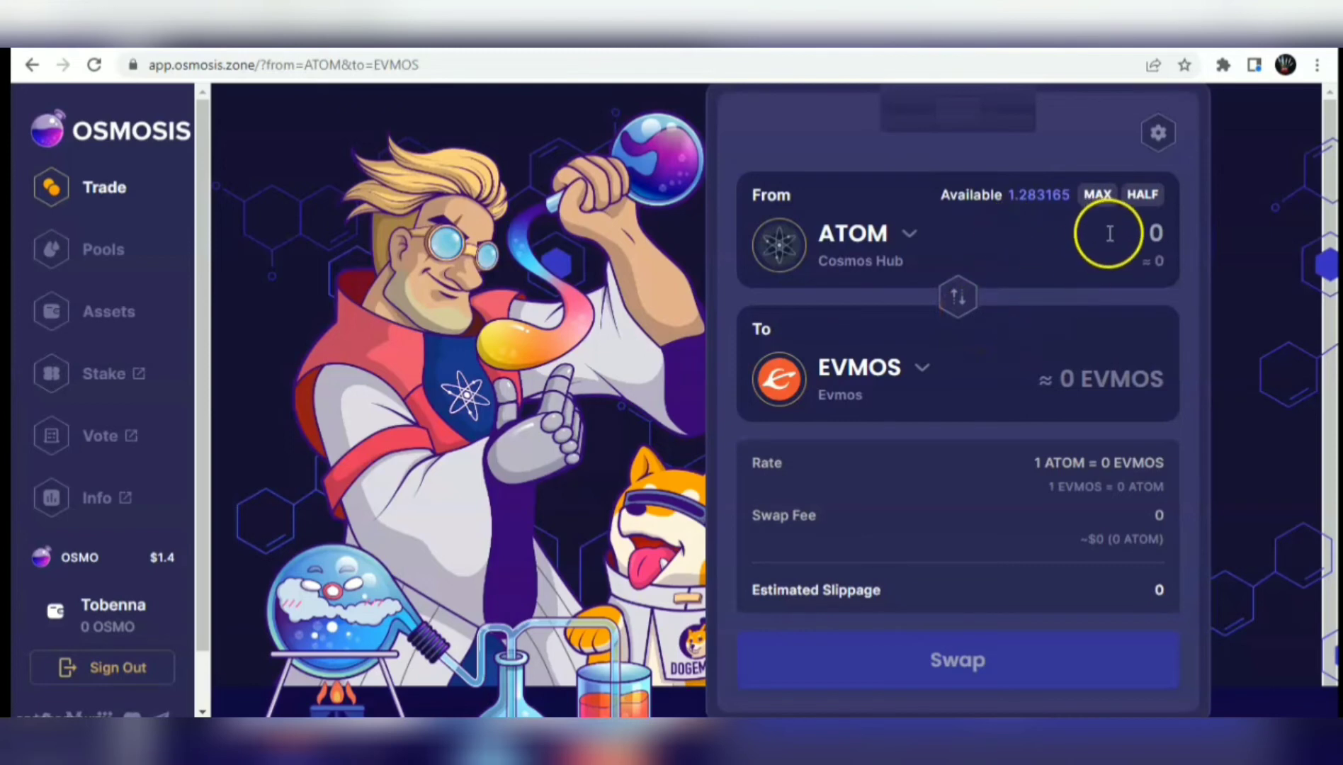
Step: Swap 0.803 ATOM to EVMOS and approve the transaction in the wallet with the Low fee
{"action": "double_click", "coordinate": [1155, 234]}
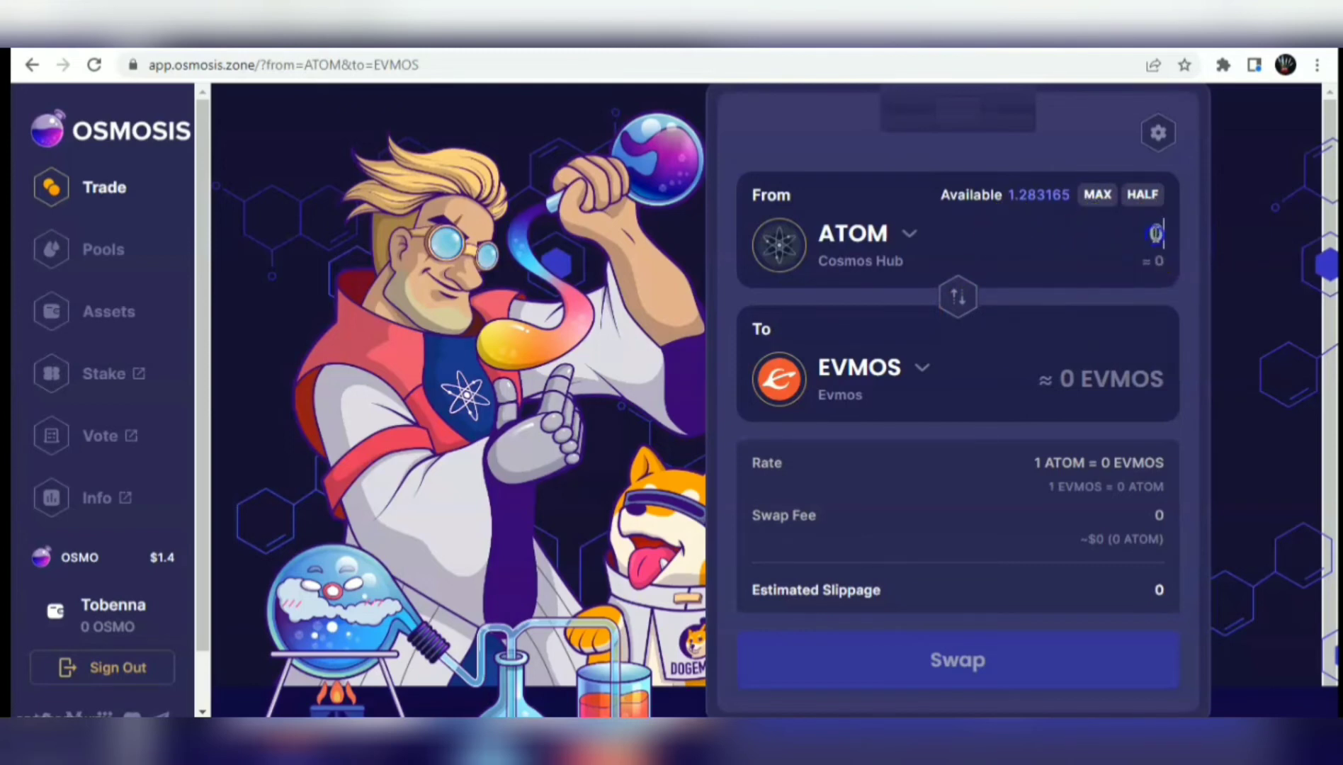
{"action": "type", "text": "0.803"}
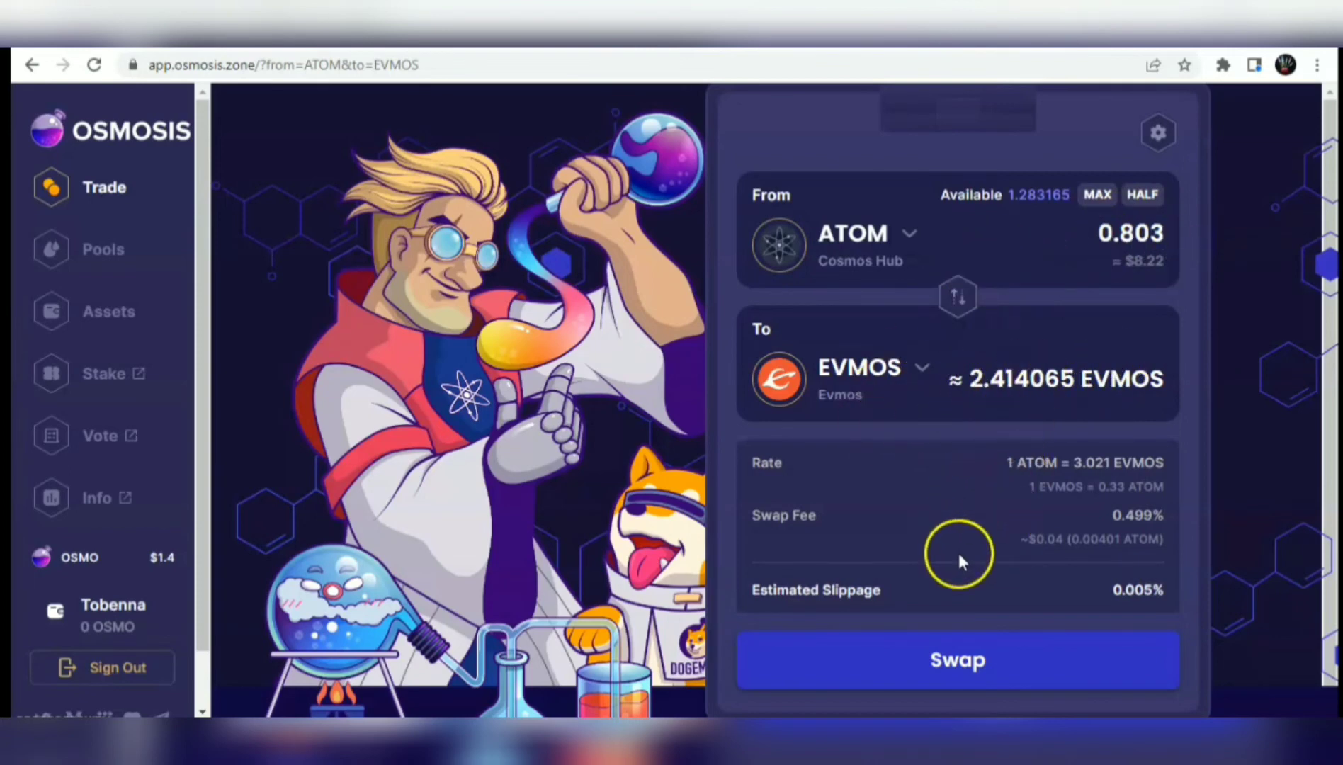
{"action": "left_click", "coordinate": [941, 662]}
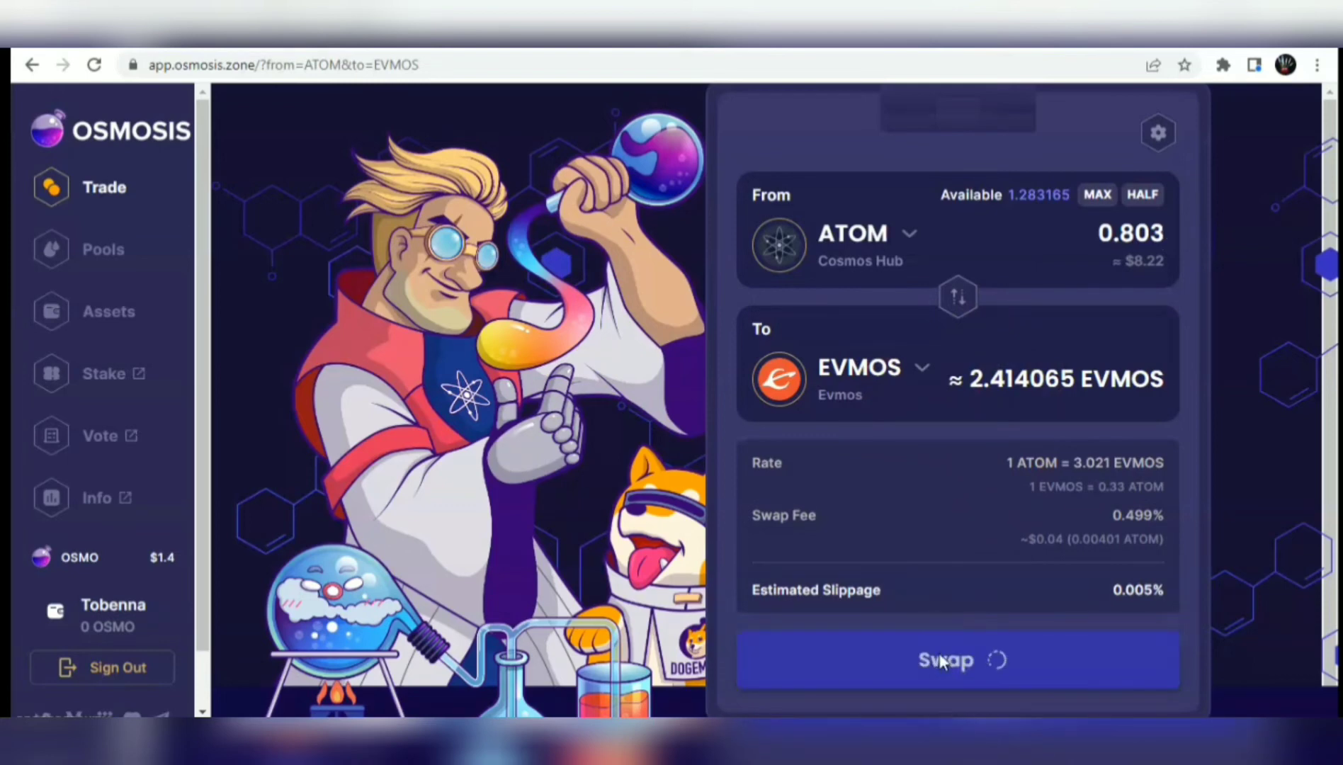
{"action": "left_click", "coordinate": [957, 541]}
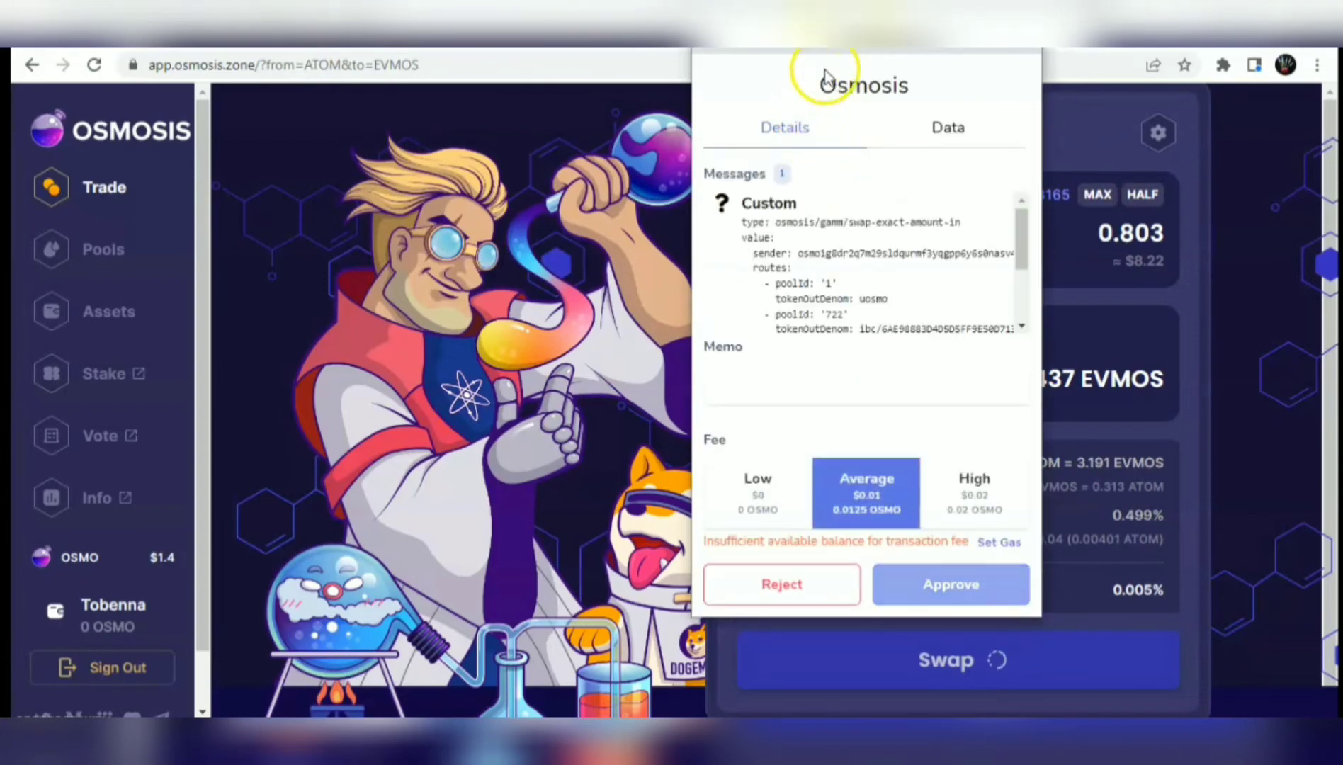
{"action": "left_click", "coordinate": [734, 508]}
{"action": "left_click", "coordinate": [943, 584]}
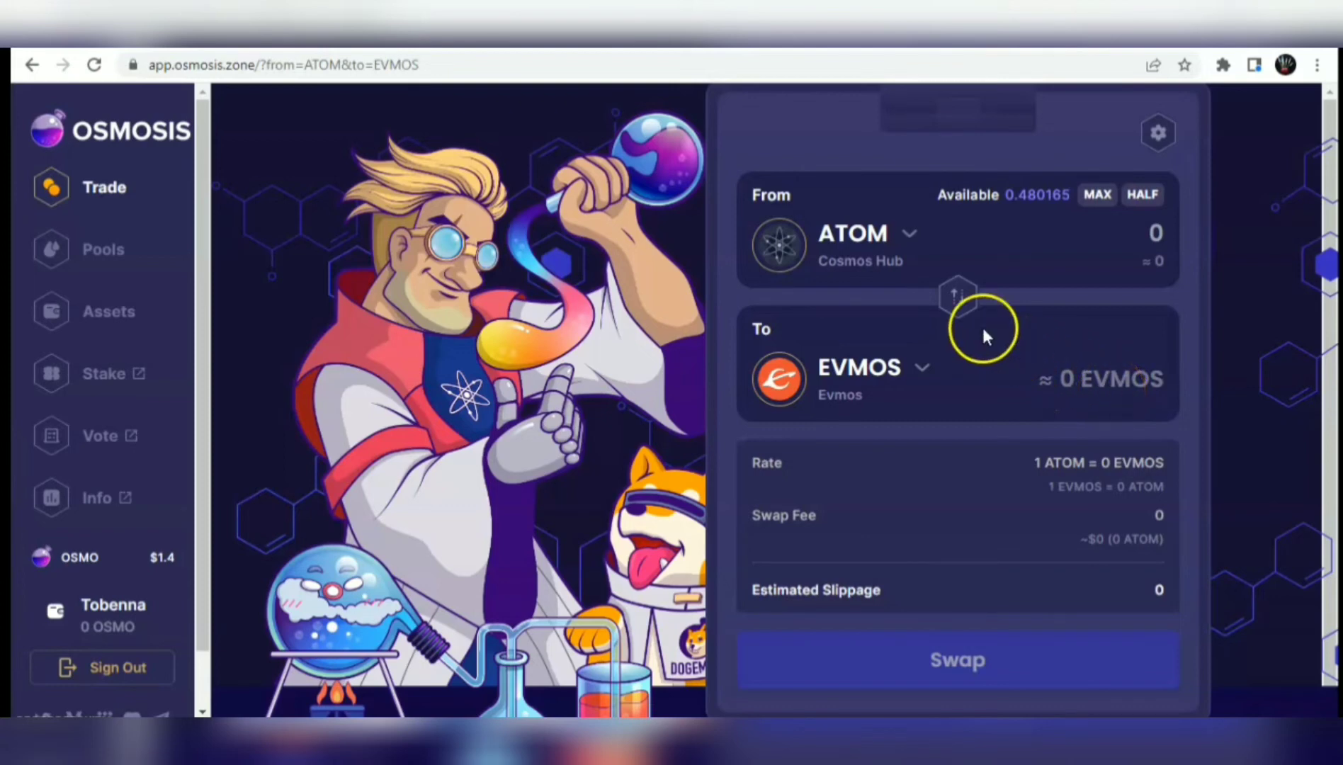
Step: Check the available EVMOS balance on the swap form and in the Osmosis Assets list
{"action": "left_click", "coordinate": [959, 299]}
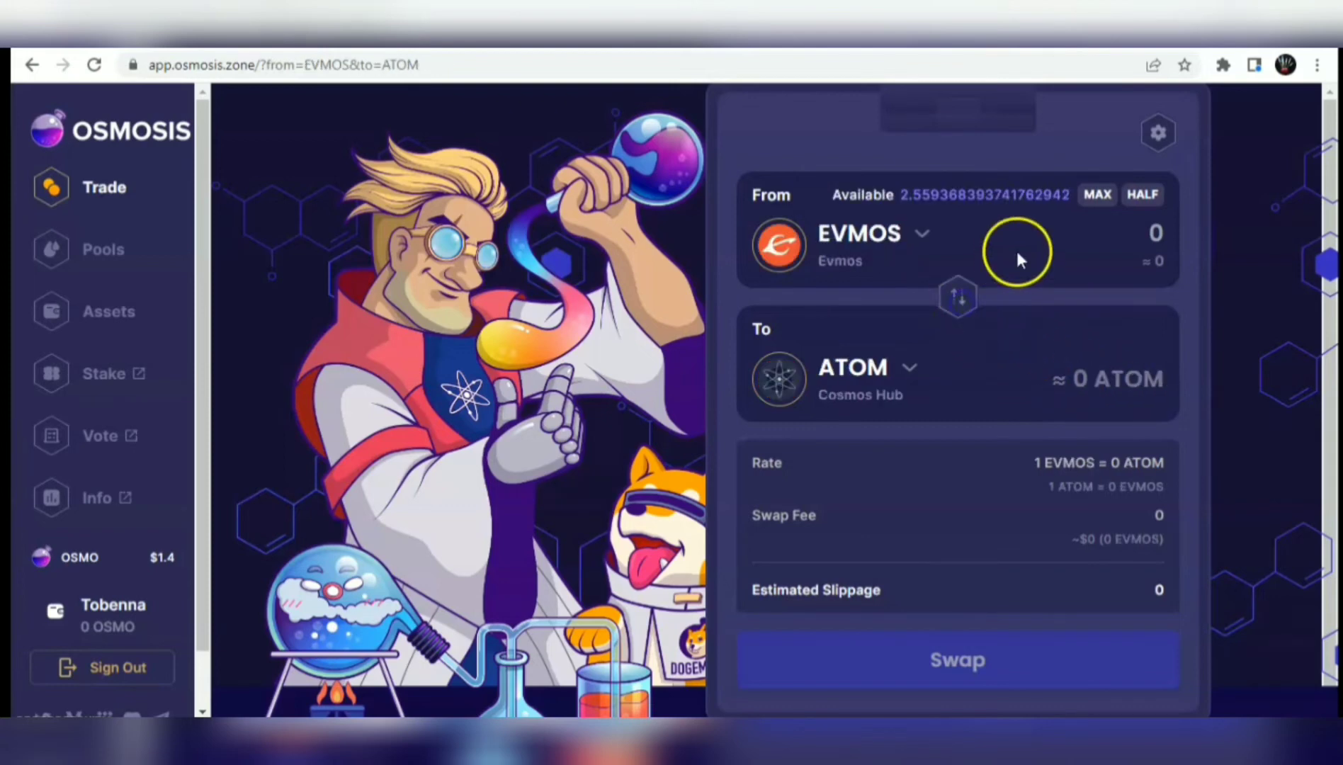
{"action": "left_click", "coordinate": [960, 299]}
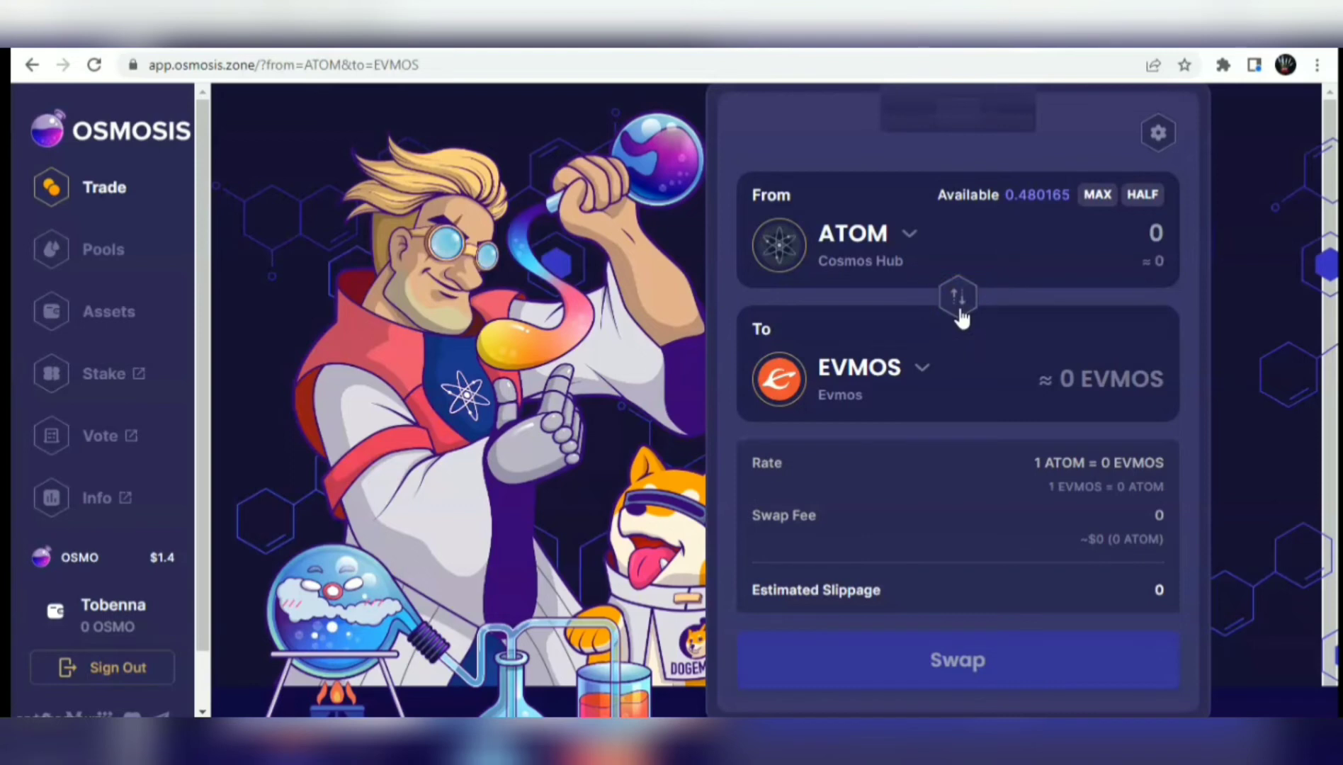
{"action": "left_click", "coordinate": [71, 318]}
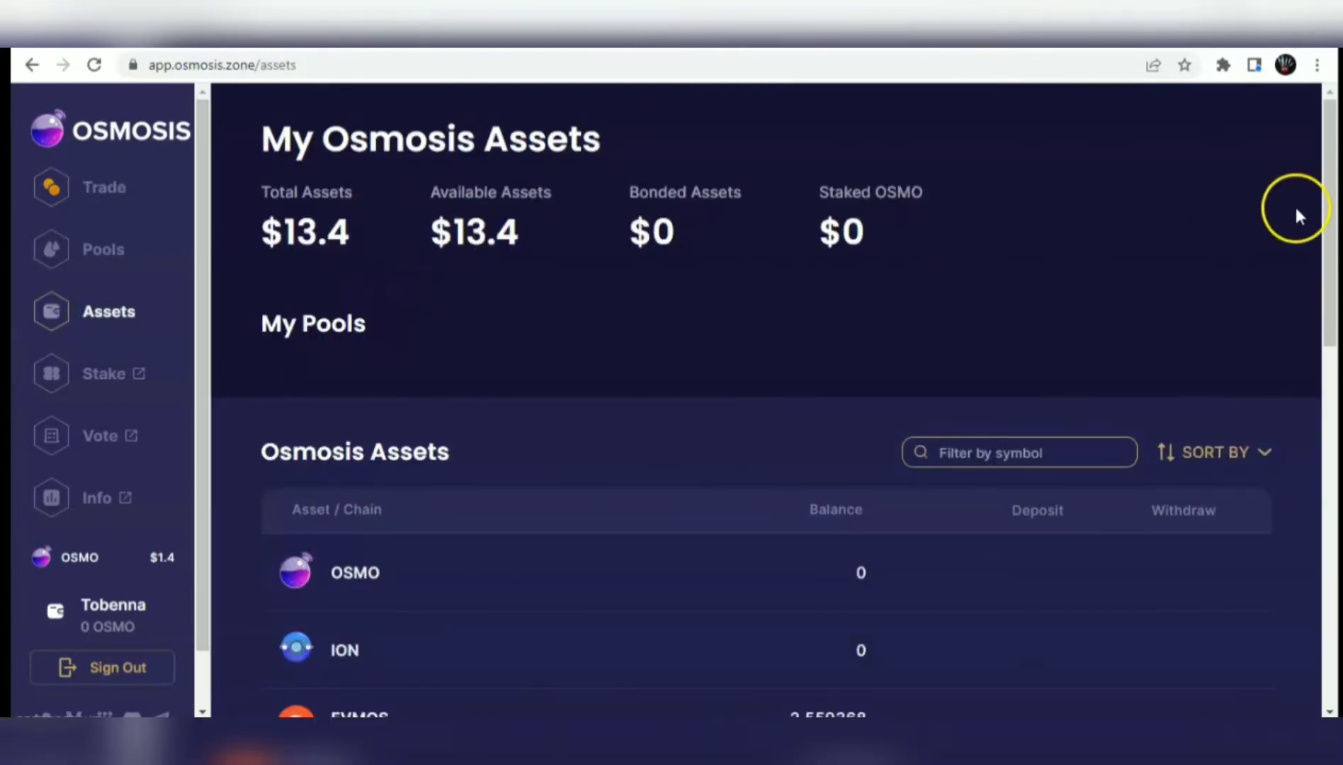
{"action": "left_click_drag", "start_coordinate": [1333, 223], "coordinate": [1332, 318]}
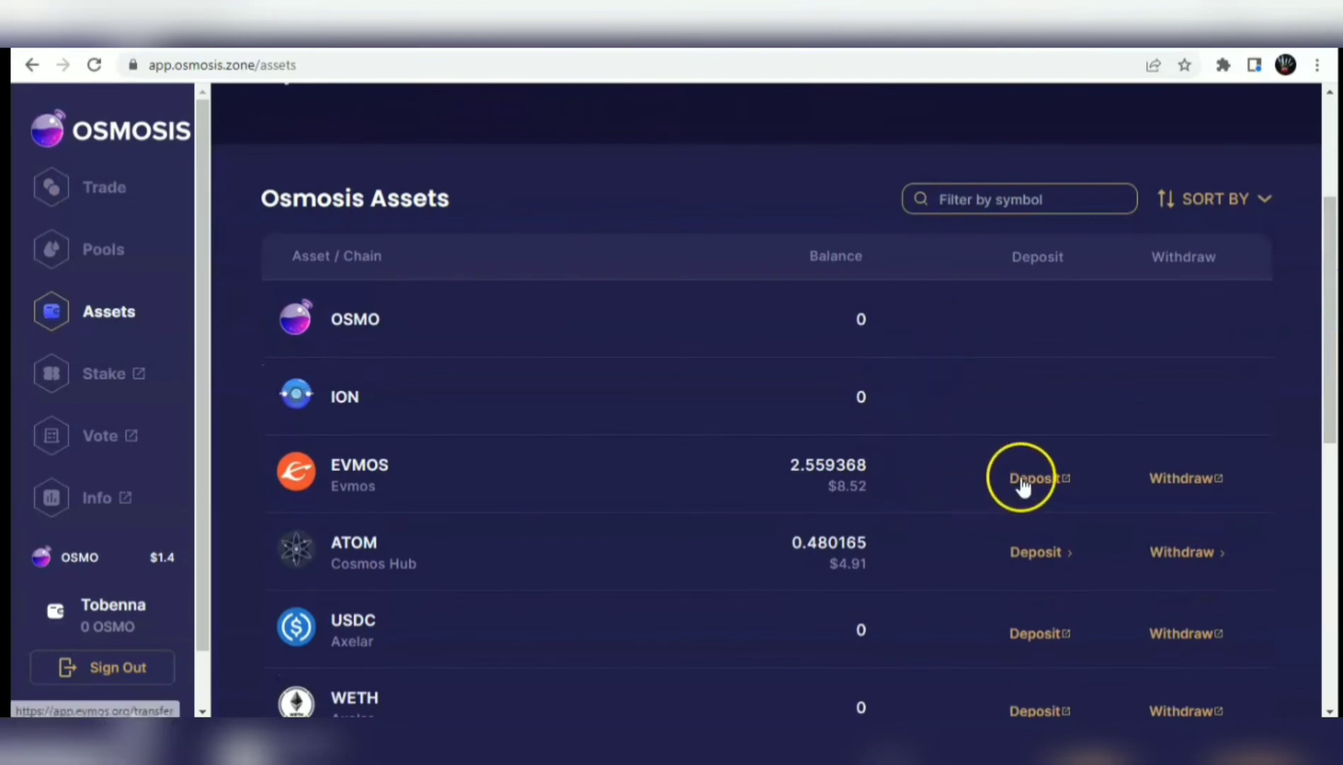
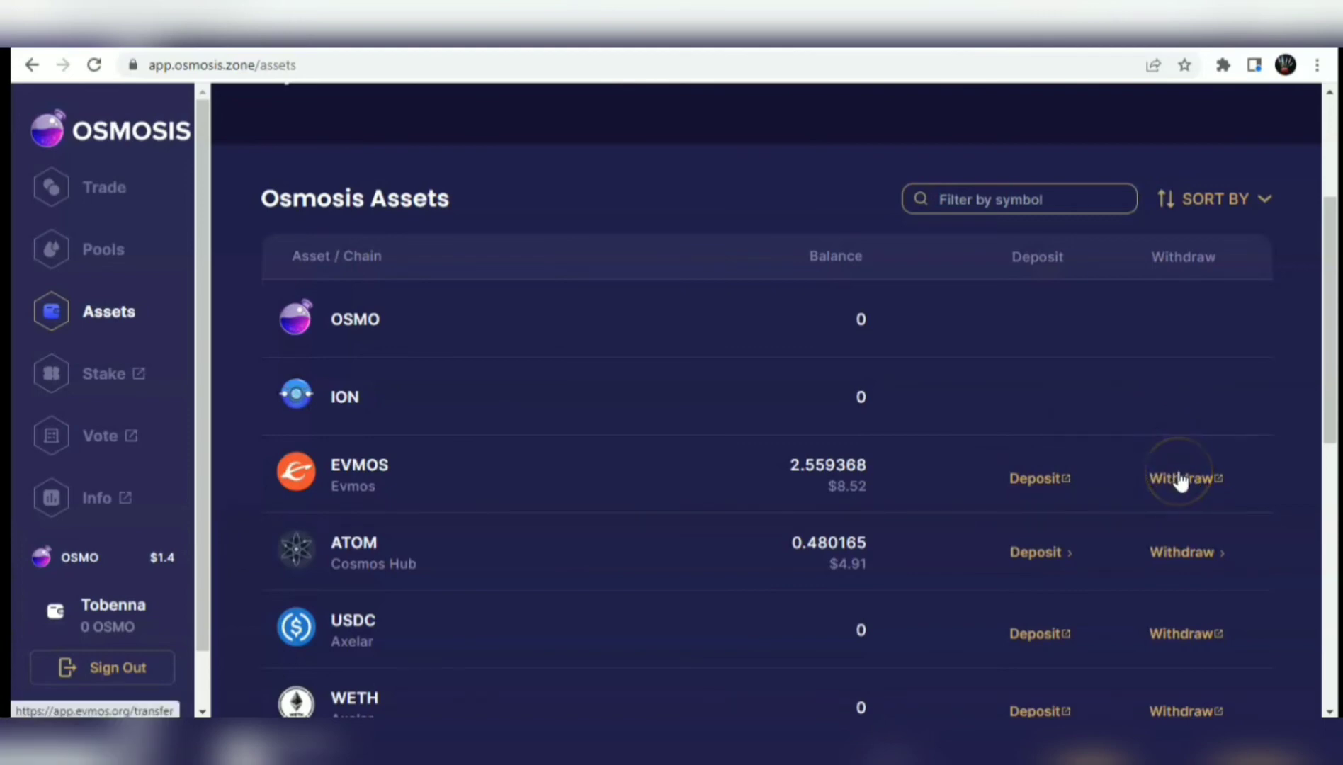
Step: Open the EVMOS withdrawal page, set the transfer from Osmosis to Evmos, and fetch the destination address from MetaMask
{"action": "left_click", "coordinate": [1179, 478]}
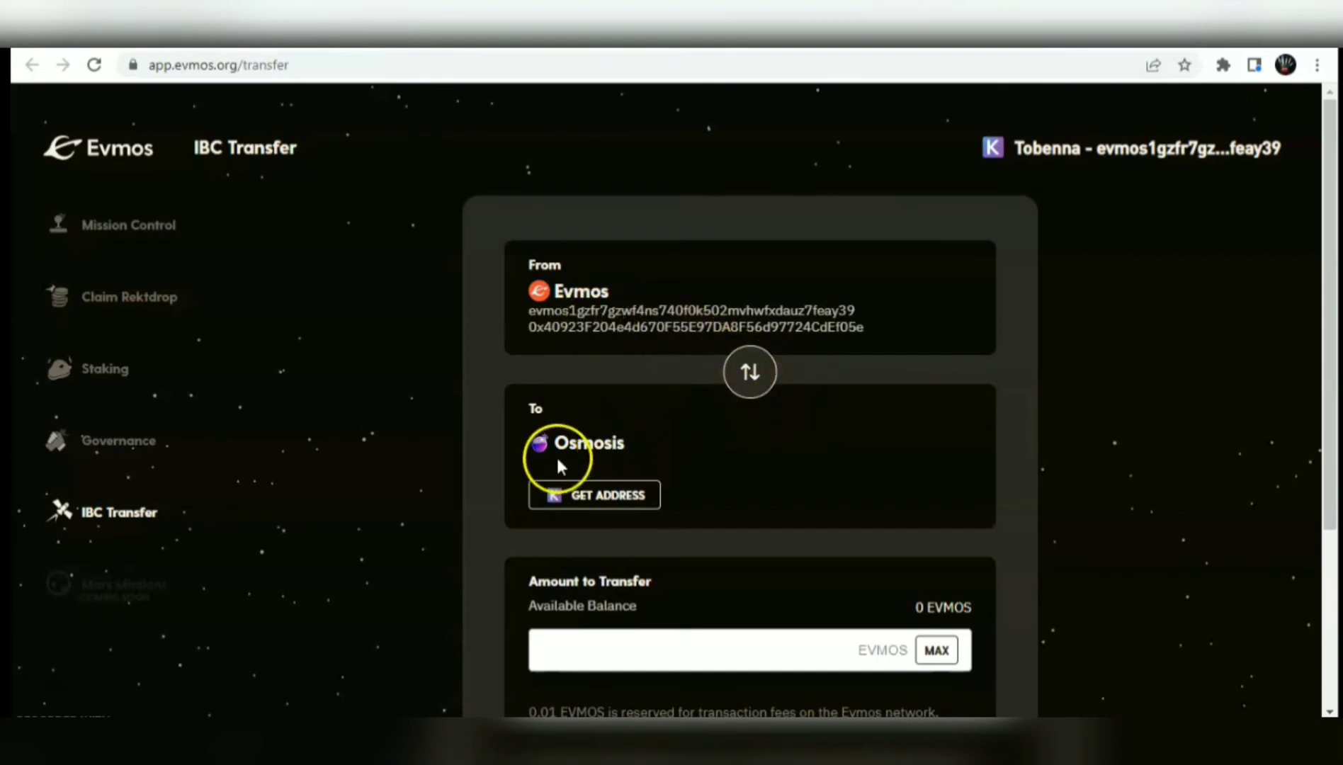
{"action": "left_click", "coordinate": [749, 370]}
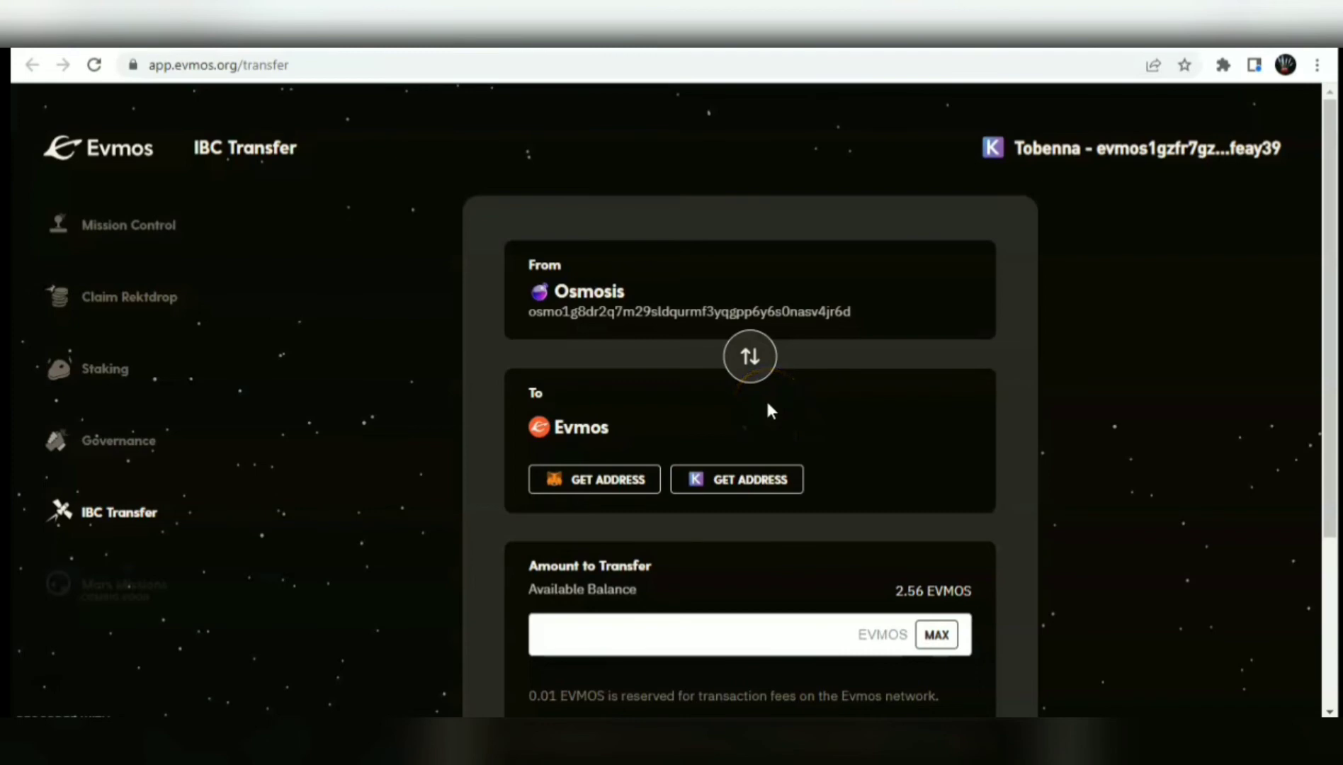
{"action": "left_click", "coordinate": [626, 479]}
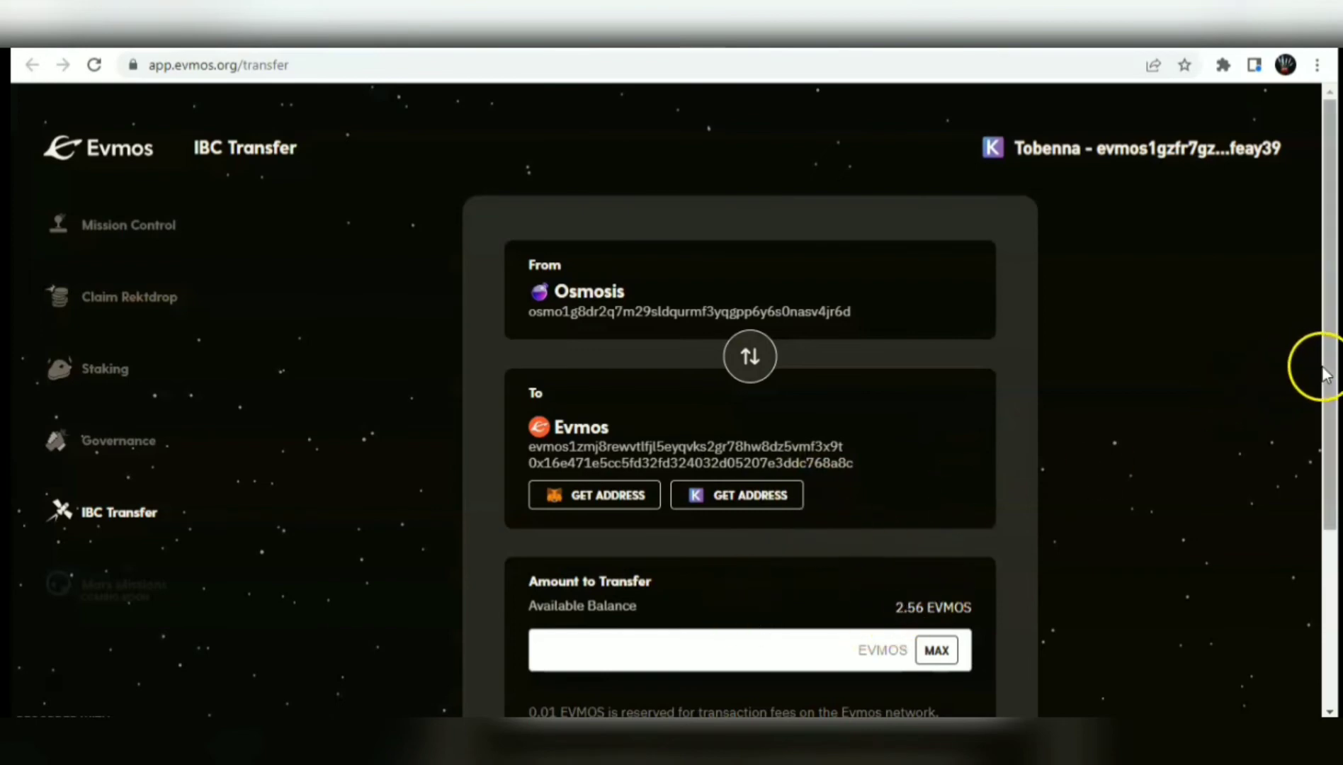
Step: Fill in the maximum transfer amount of 2.559368393741763 EVMOS and compare it with the balance on the Osmosis Assets page
{"action": "left_click_drag", "start_coordinate": [1328, 369], "coordinate": [1328, 384]}
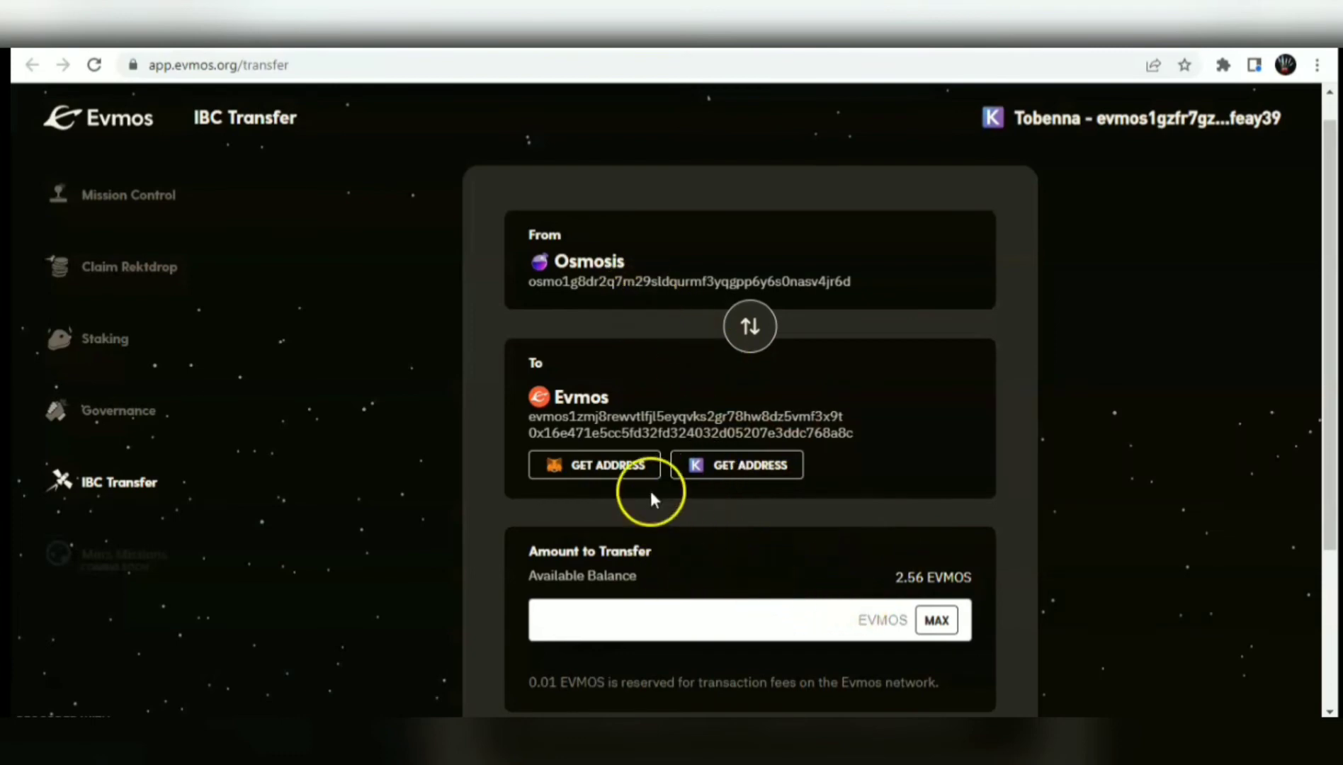
{"action": "left_click", "coordinate": [936, 622]}
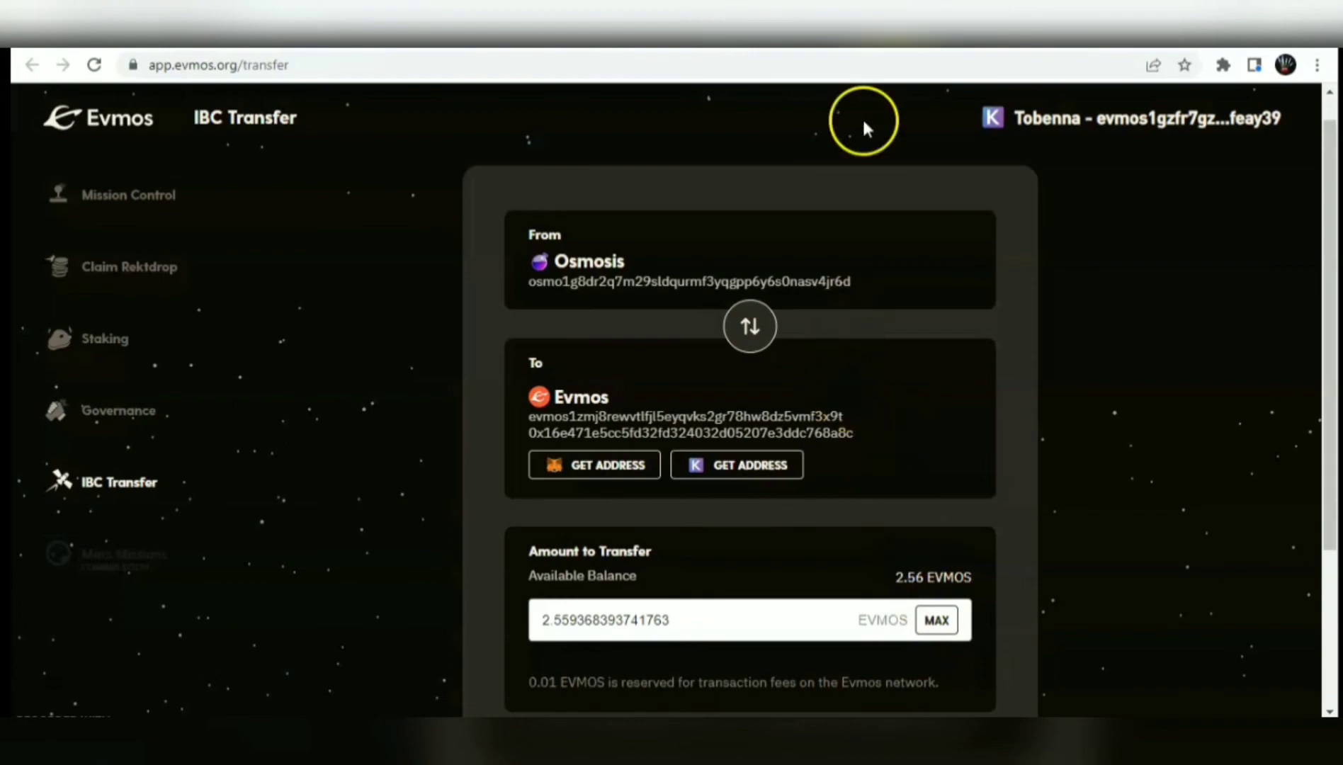
{"action": "left_click", "coordinate": [945, 29]}
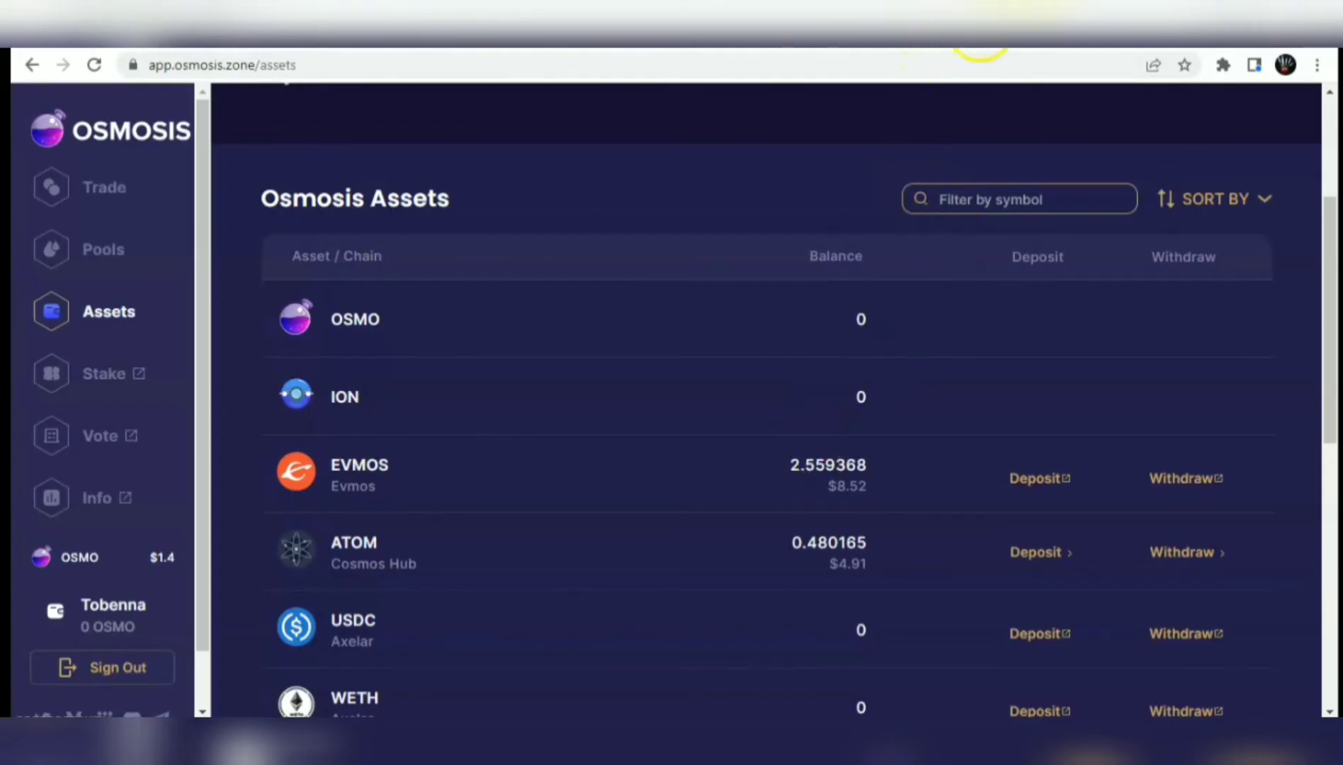
{"action": "left_click", "coordinate": [986, 29]}
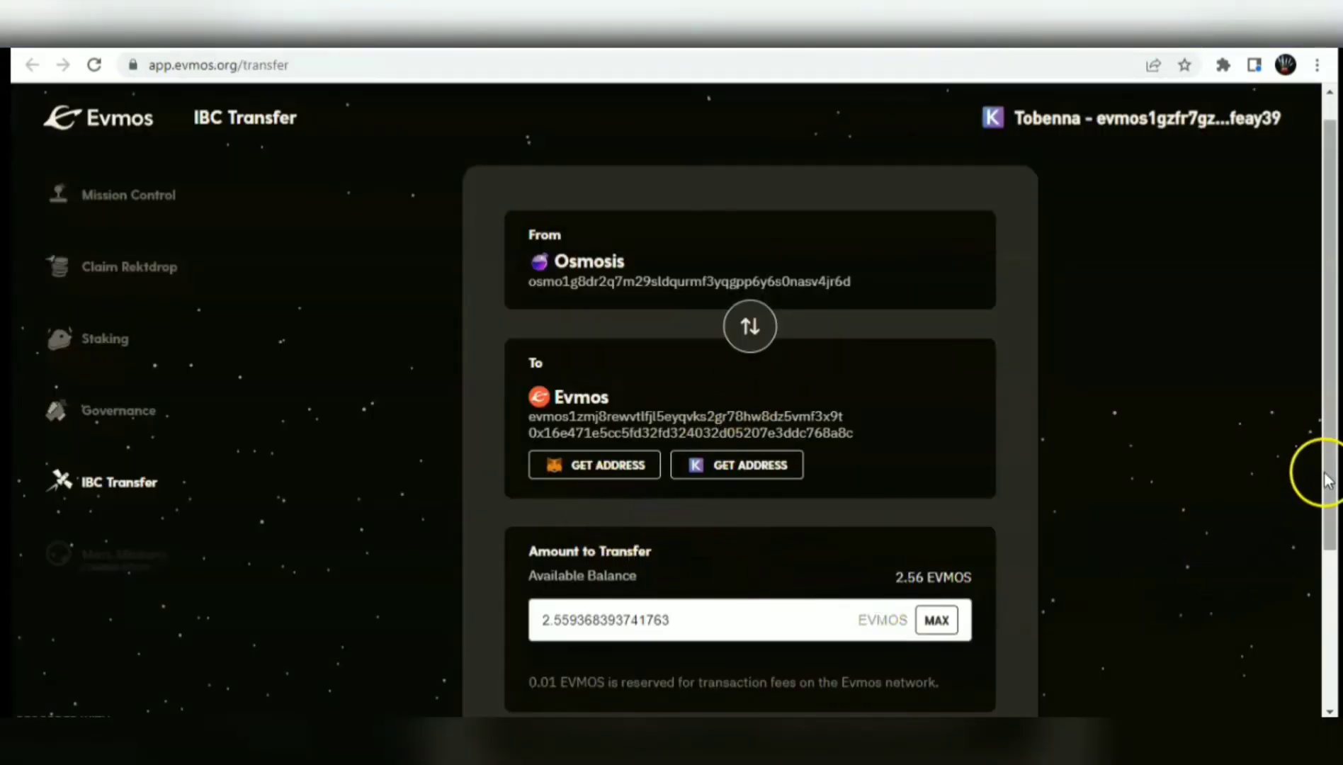
Step: Set the amount to transfer to 2.53 EVMOS
{"action": "left_click_drag", "start_coordinate": [1325, 474], "coordinate": [1328, 548]}
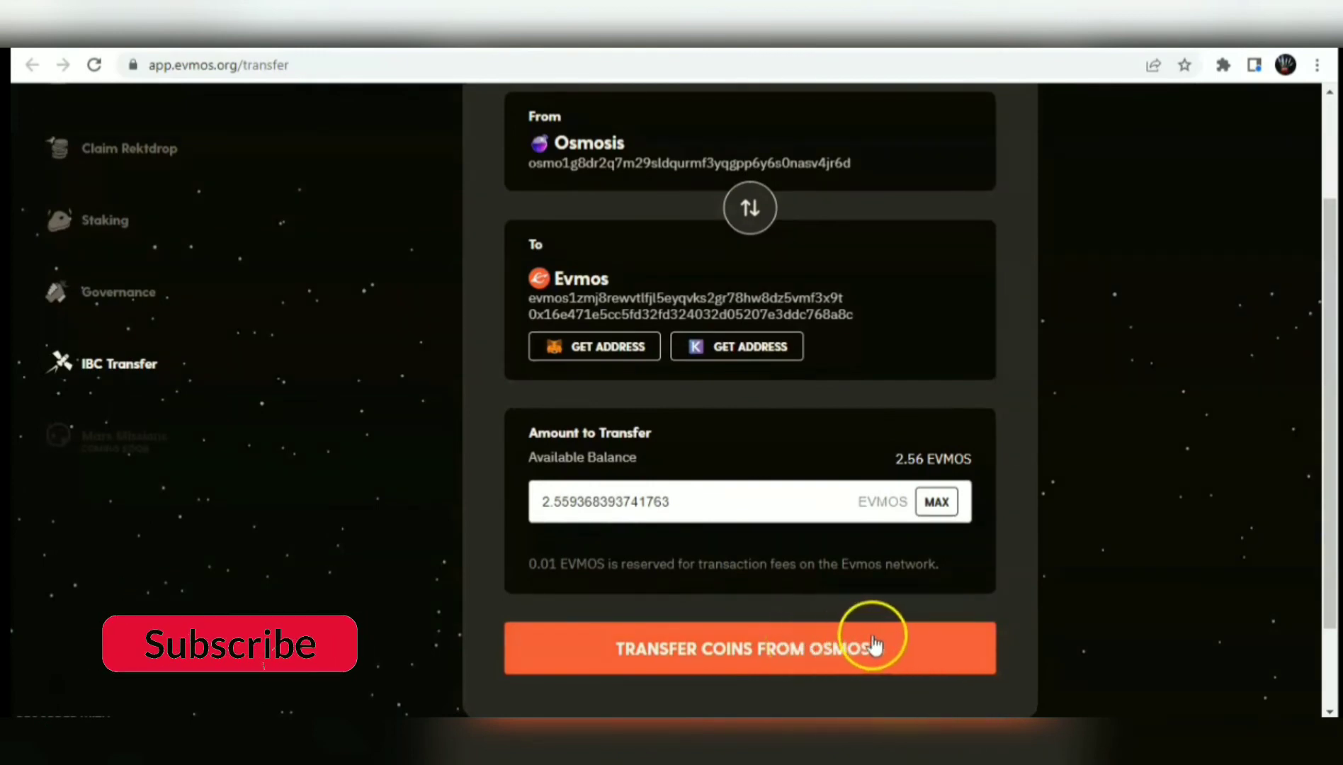
{"action": "left_click", "coordinate": [747, 512]}
{"action": "key", "text": "BackSpace"}
{"action": "key", "text": "BackSpace"}
{"action": "key", "text": "BackSpace"}
{"action": "key", "text": "BackSpace"}
{"action": "key", "text": "BackSpace"}
{"action": "key", "text": "BackSpace"}
{"action": "key", "text": "BackSpace"}
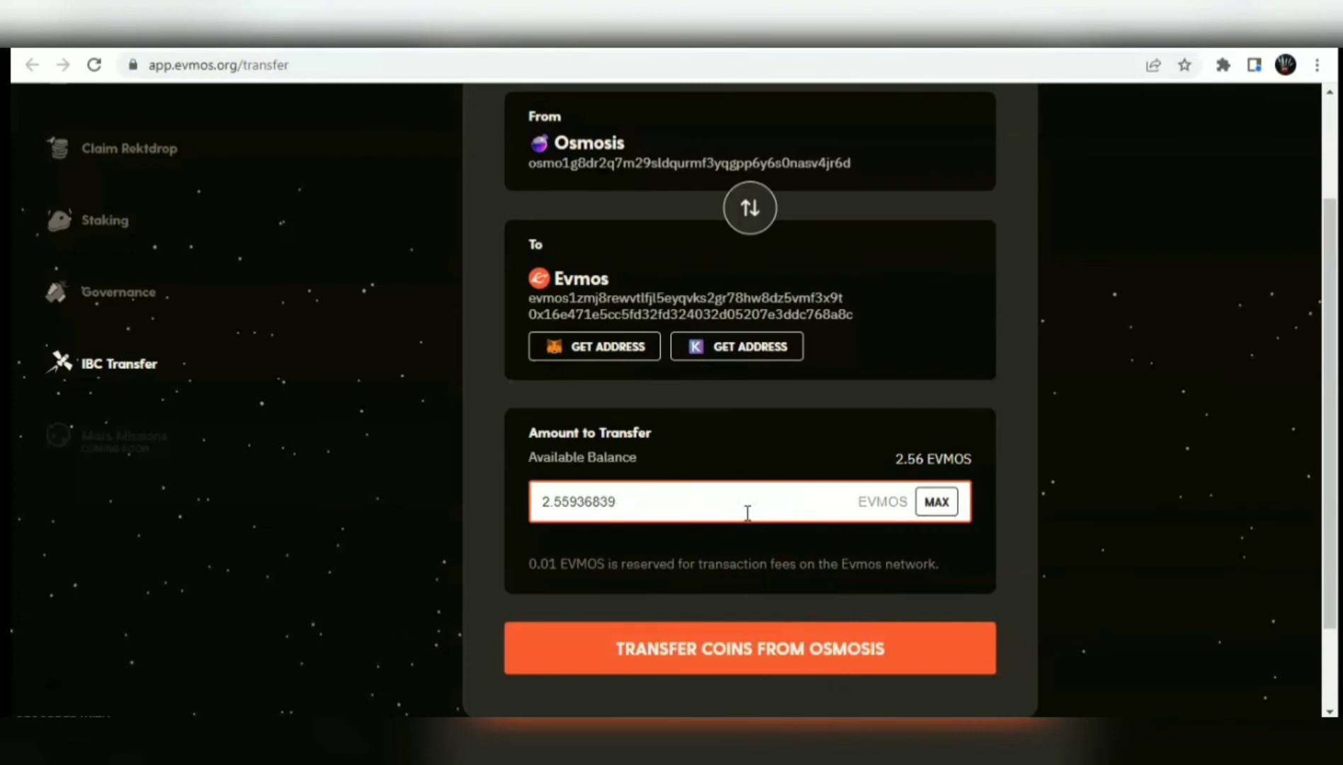
{"action": "key", "text": "BackSpace"}
{"action": "type", "text": "3"}
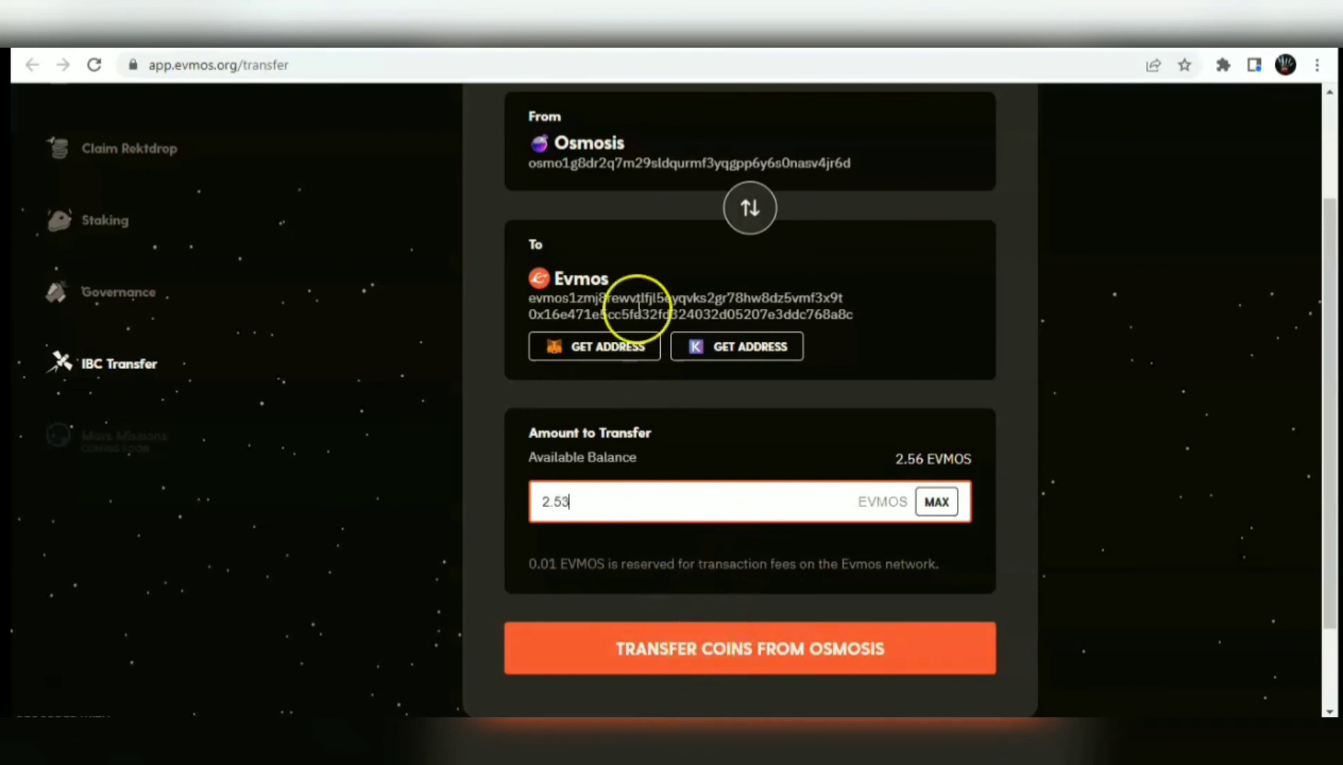
Step: Submit the coin transfer from Osmosis and approve the IBC transaction in the wallet with the Low fee
{"action": "left_click", "coordinate": [588, 657]}
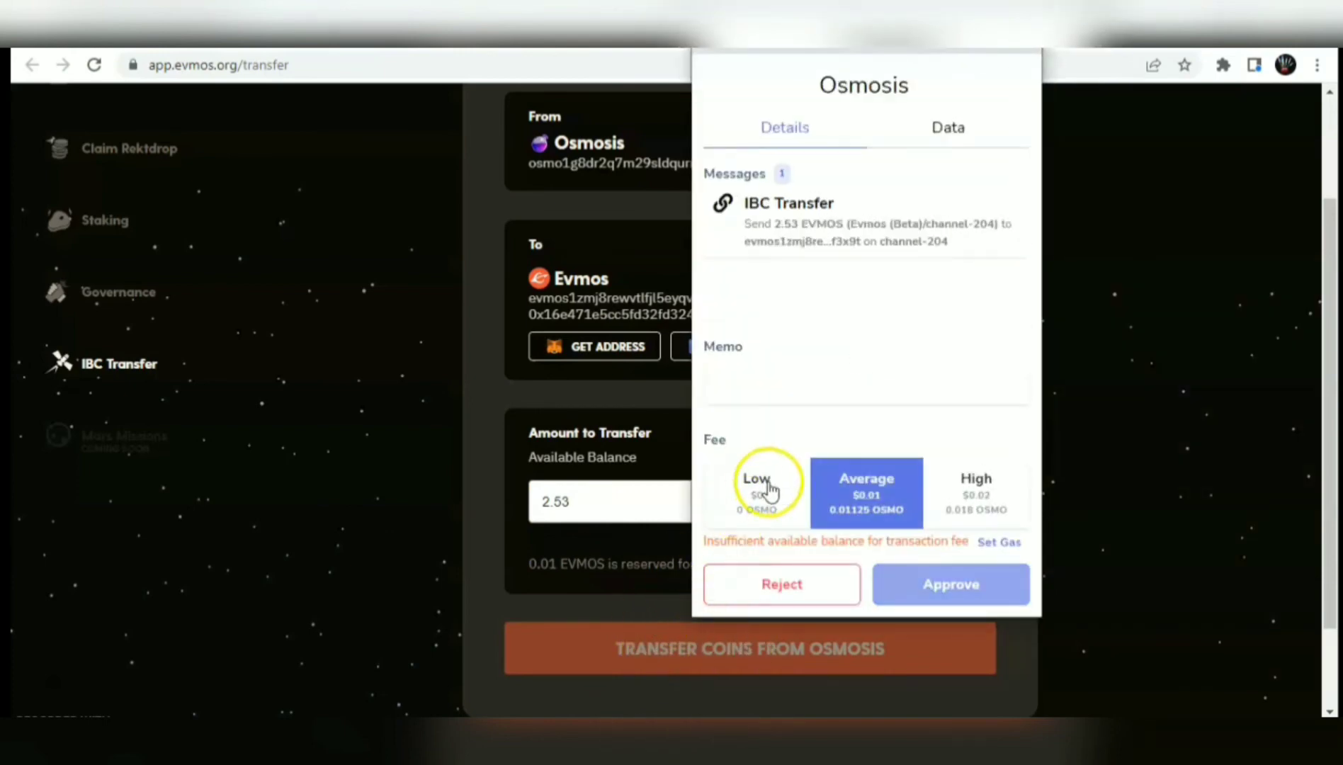
{"action": "left_click", "coordinate": [760, 488]}
{"action": "left_click", "coordinate": [878, 576]}
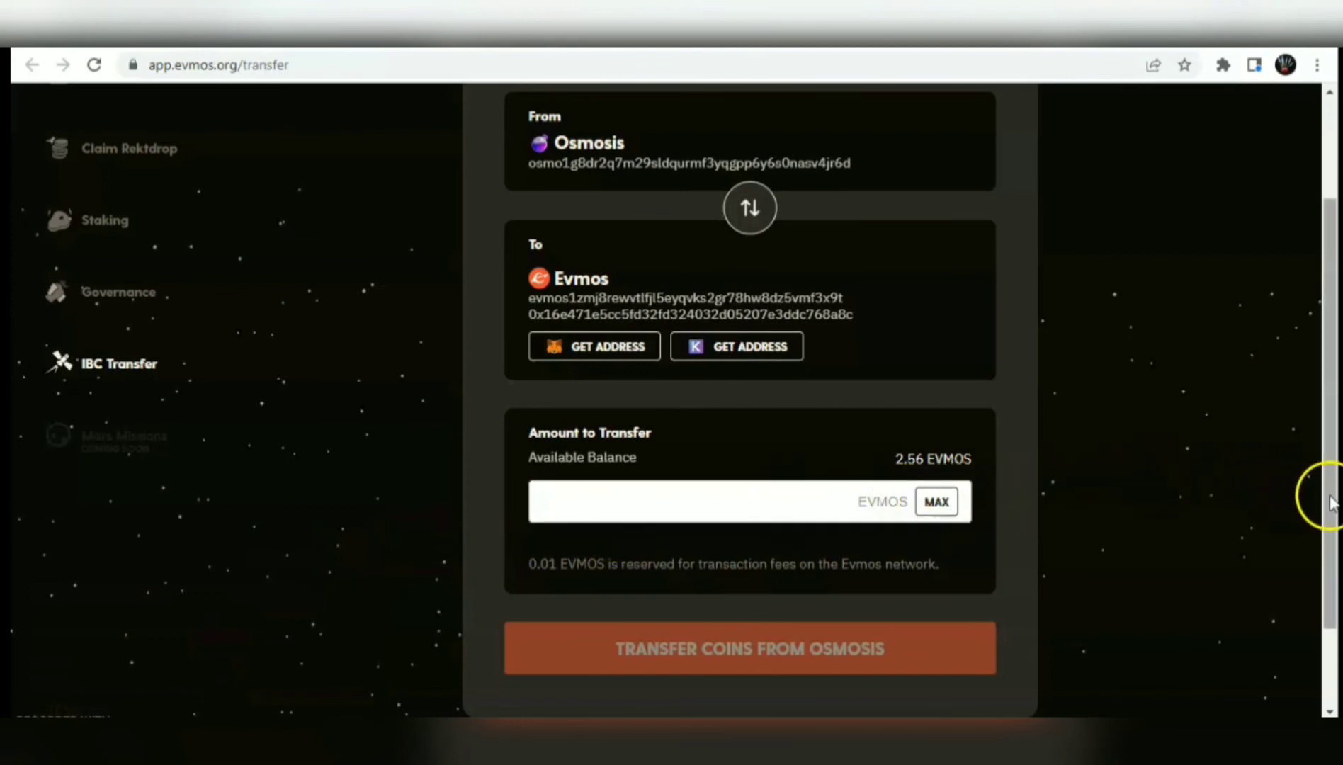
Step: Return to the Osmosis Assets page and open the Keplr wallet extension
{"action": "mouse_move", "coordinate": [1332, 501]}
{"action": "left_mouse_down"}
{"action": "mouse_move", "coordinate": [1327, 394]}
{"action": "mouse_move", "coordinate": [1335, 494]}
{"action": "left_mouse_up"}
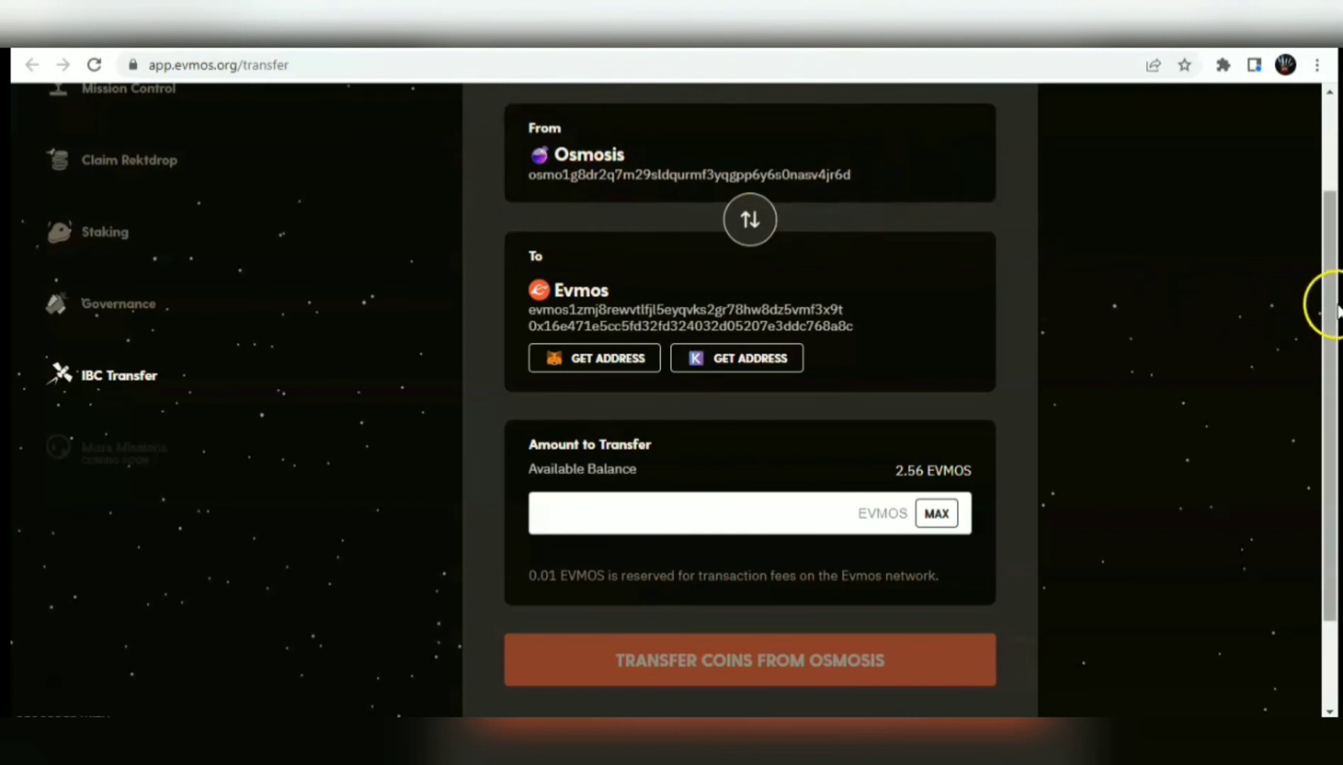
{"action": "left_click_drag", "start_coordinate": [1336, 307], "coordinate": [1328, 226]}
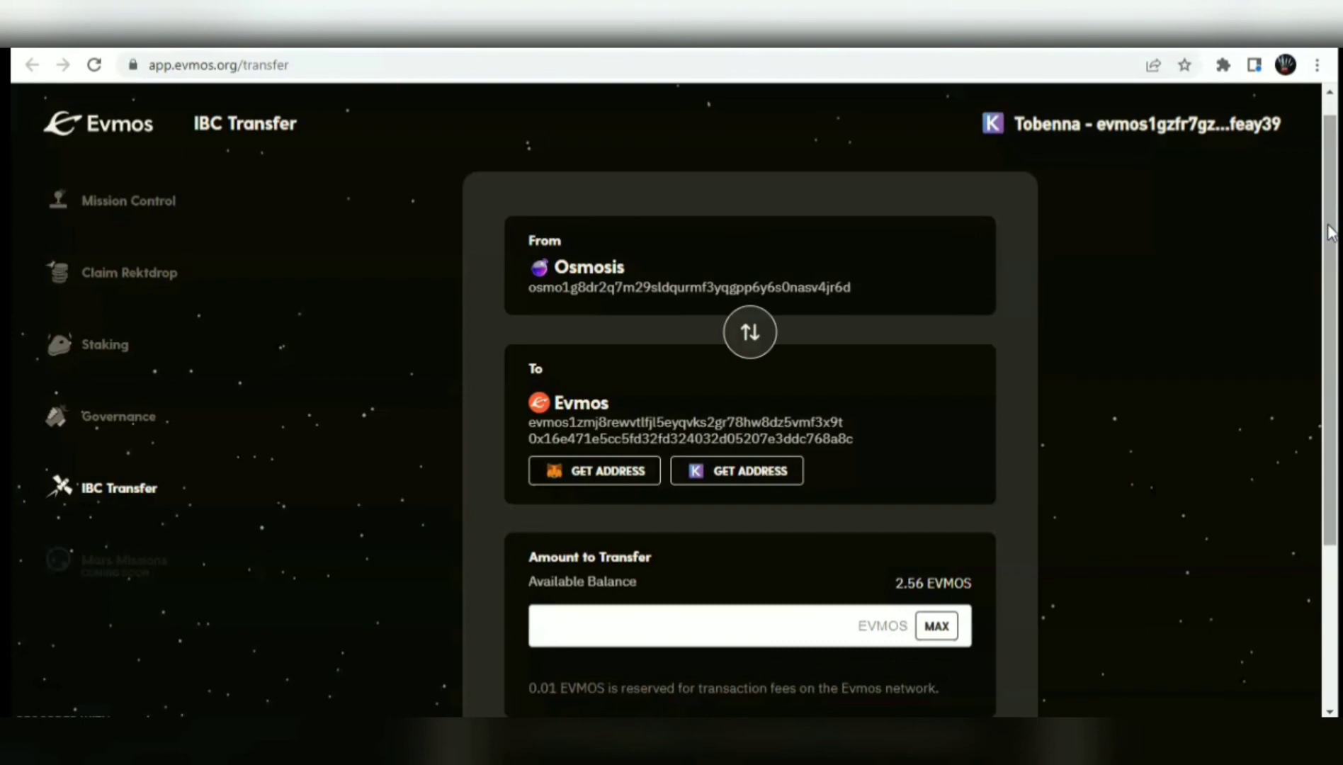
{"action": "left_click", "coordinate": [952, 46]}
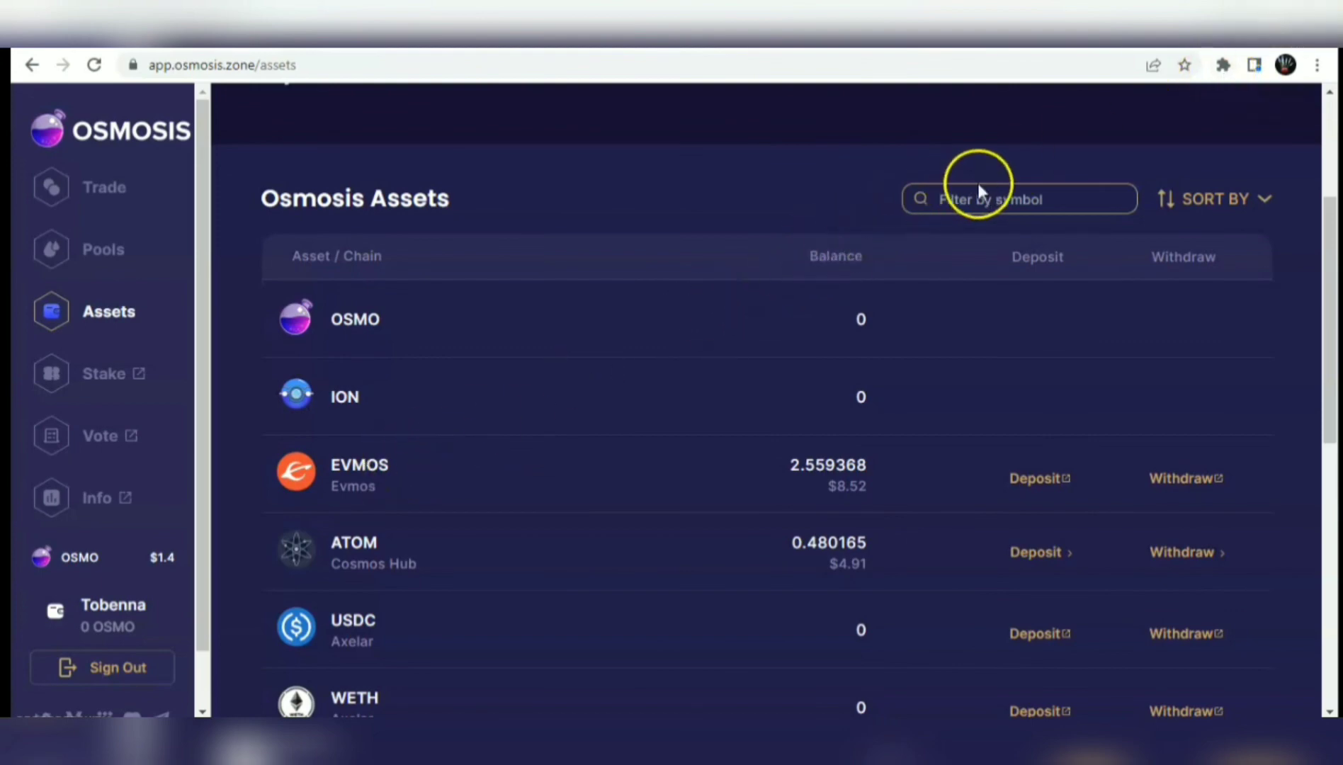
{"action": "left_click", "coordinate": [1225, 65]}
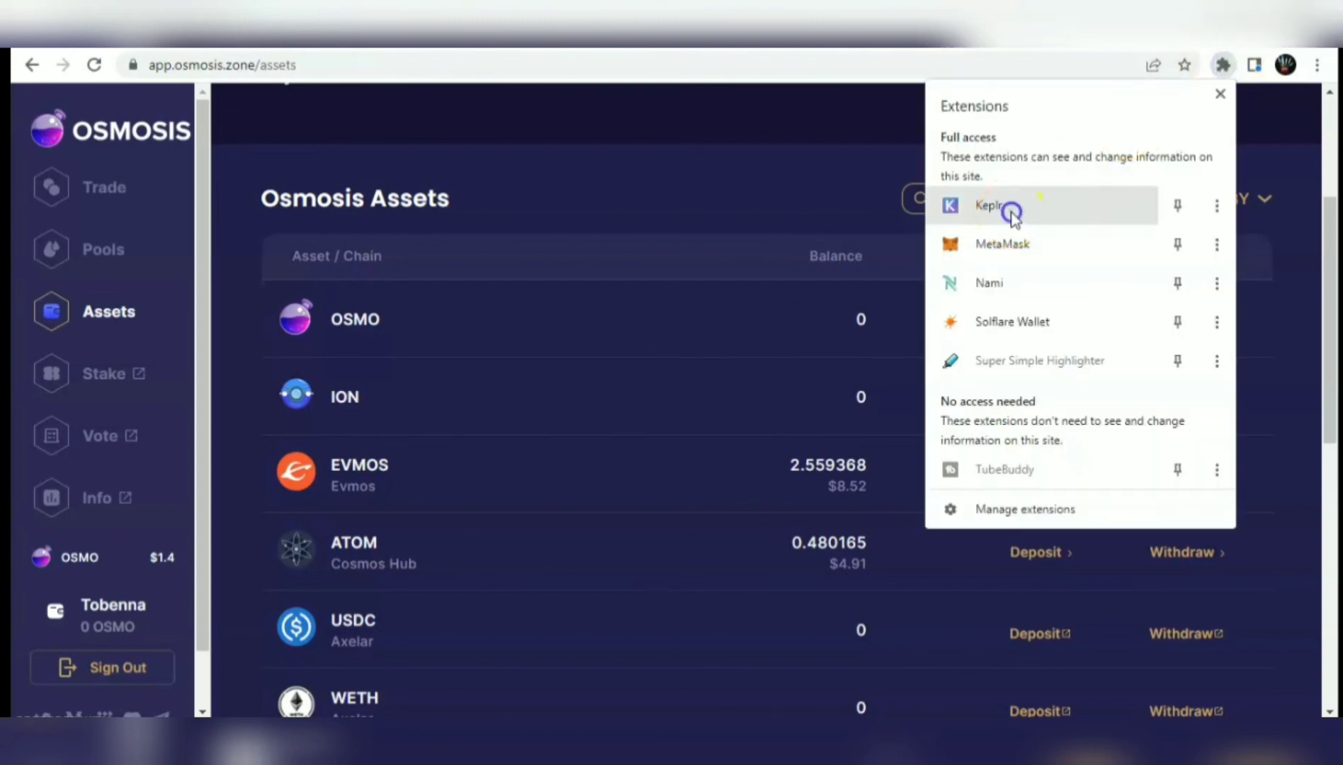
{"action": "left_click", "coordinate": [1010, 210]}
{"action": "left_click", "coordinate": [1066, 193]}
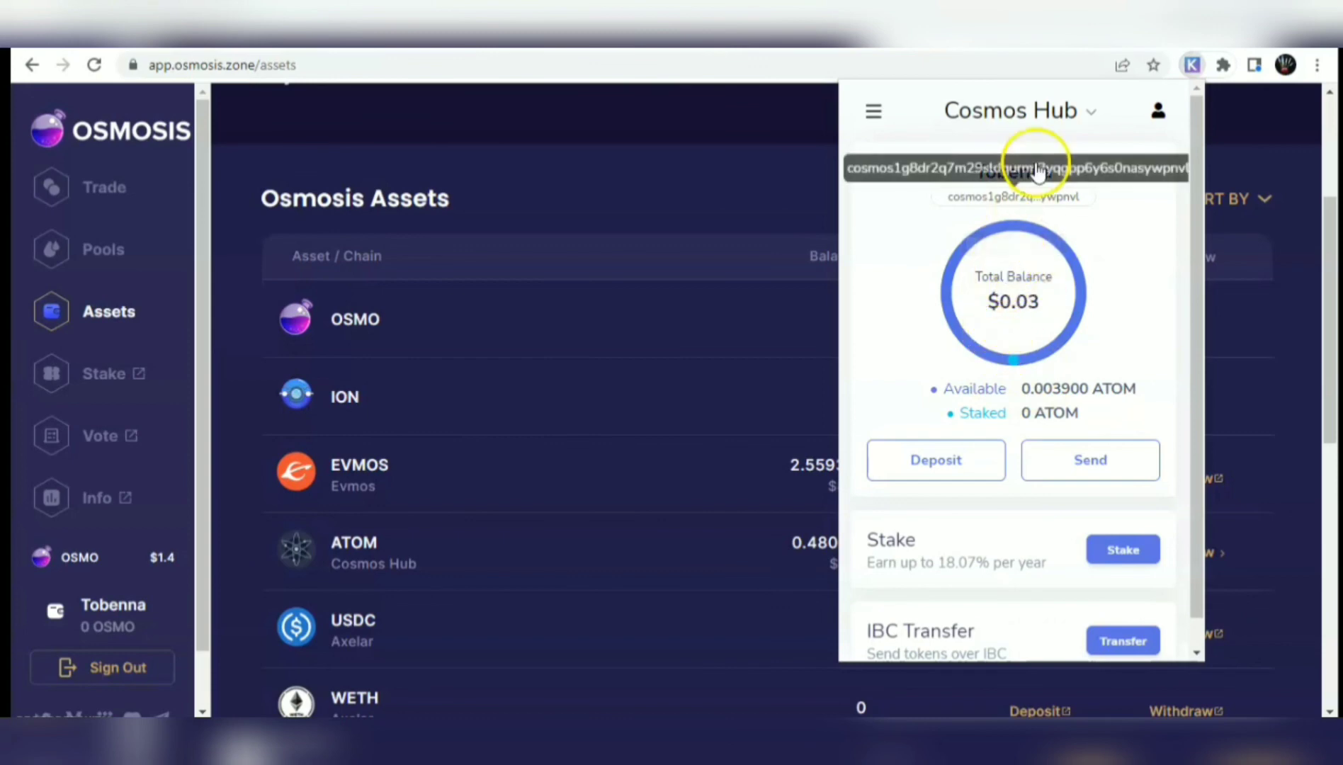
Step: Switch the Keplr wallet's network from Cosmos Hub to Osmosis and check the account balance there
{"action": "left_click", "coordinate": [1040, 116]}
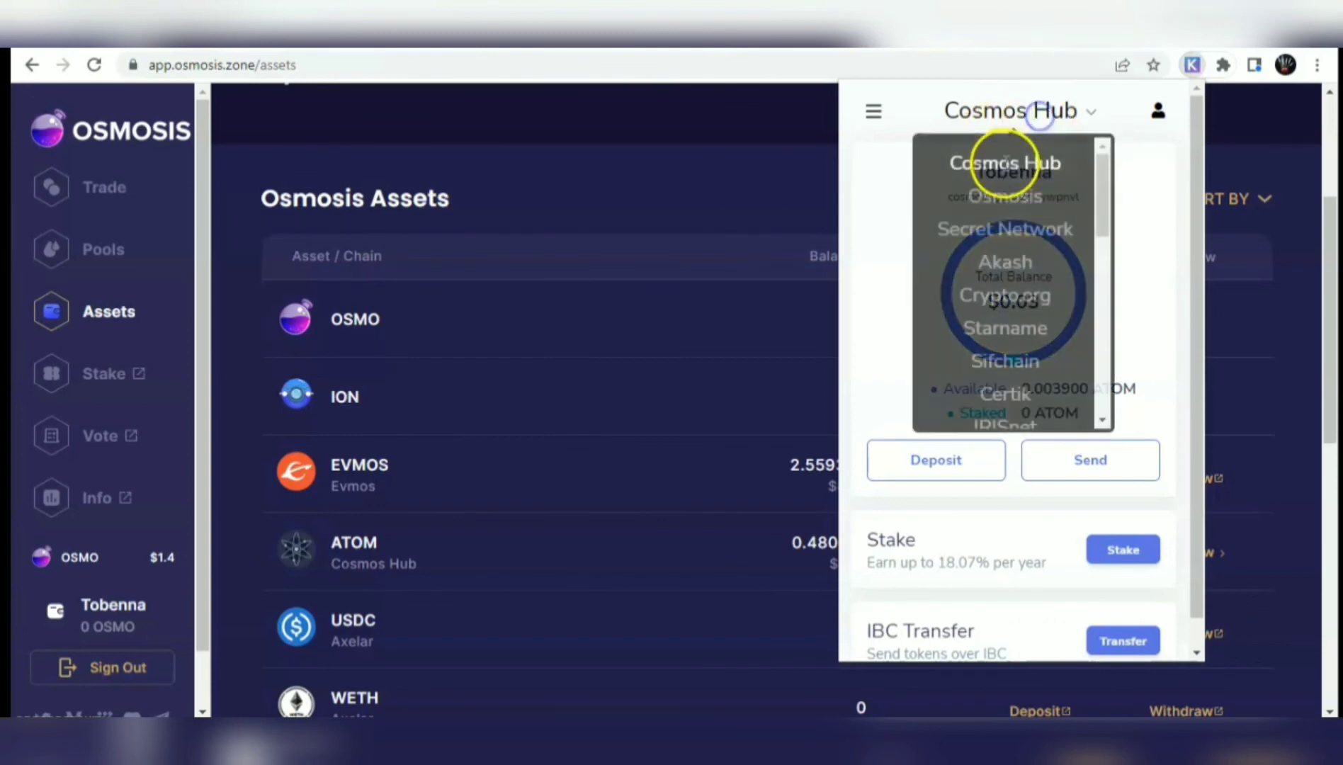
{"action": "left_click", "coordinate": [992, 195]}
{"action": "left_click", "coordinate": [1034, 259]}
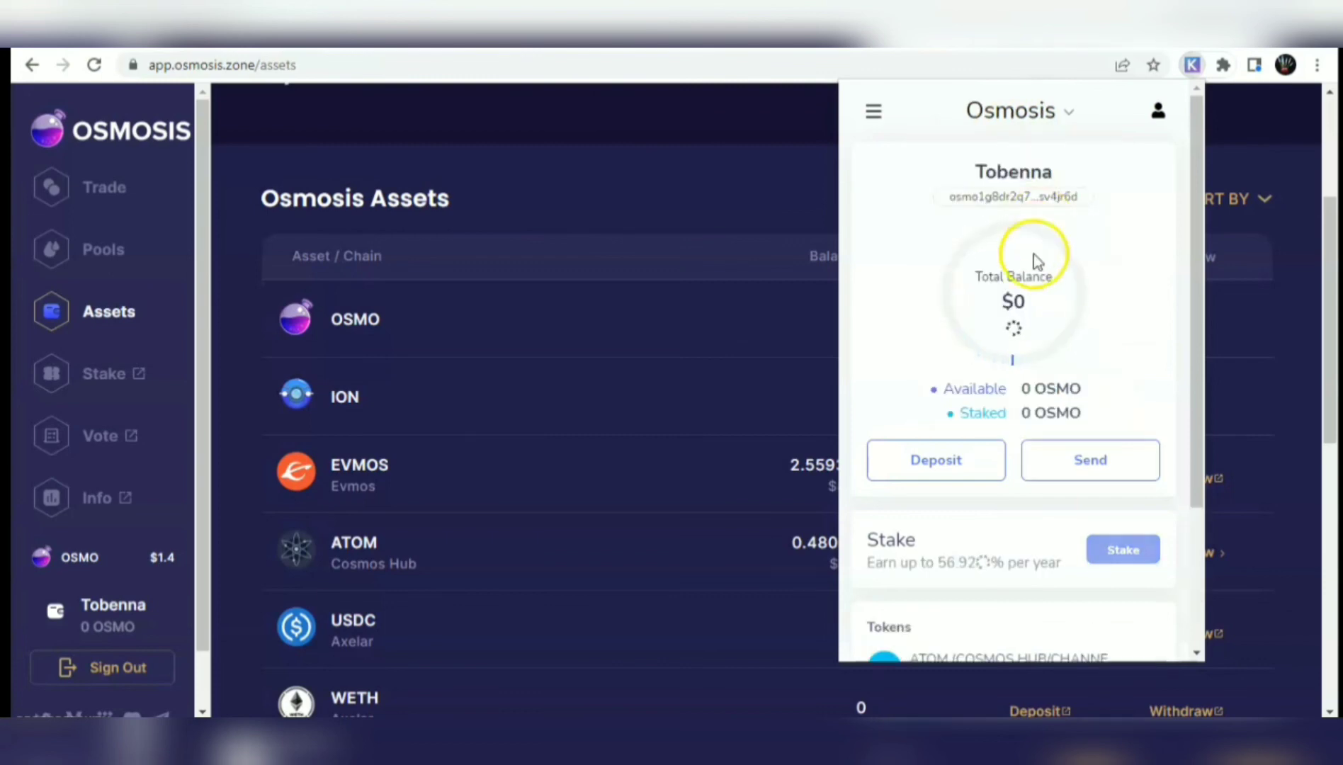
{"action": "left_click", "coordinate": [1005, 345]}
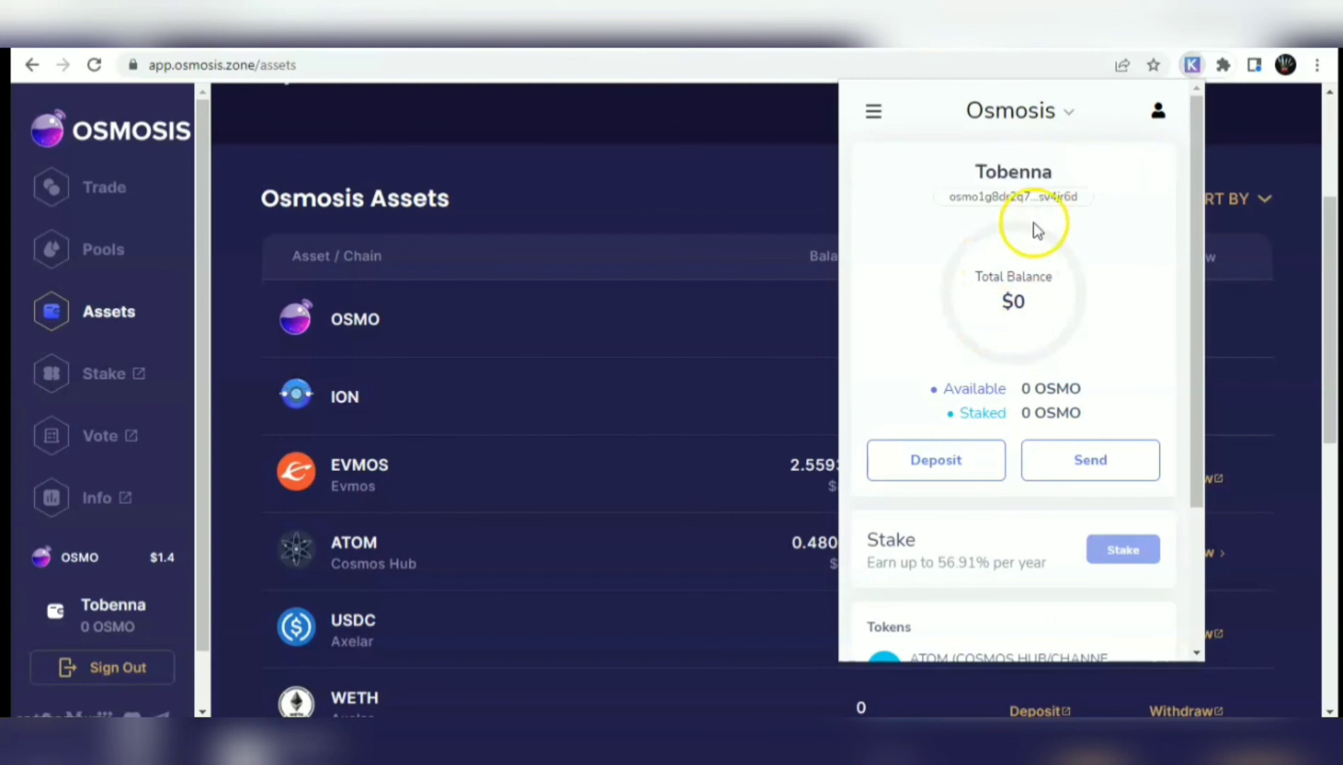
{"action": "left_click", "coordinate": [1037, 132]}
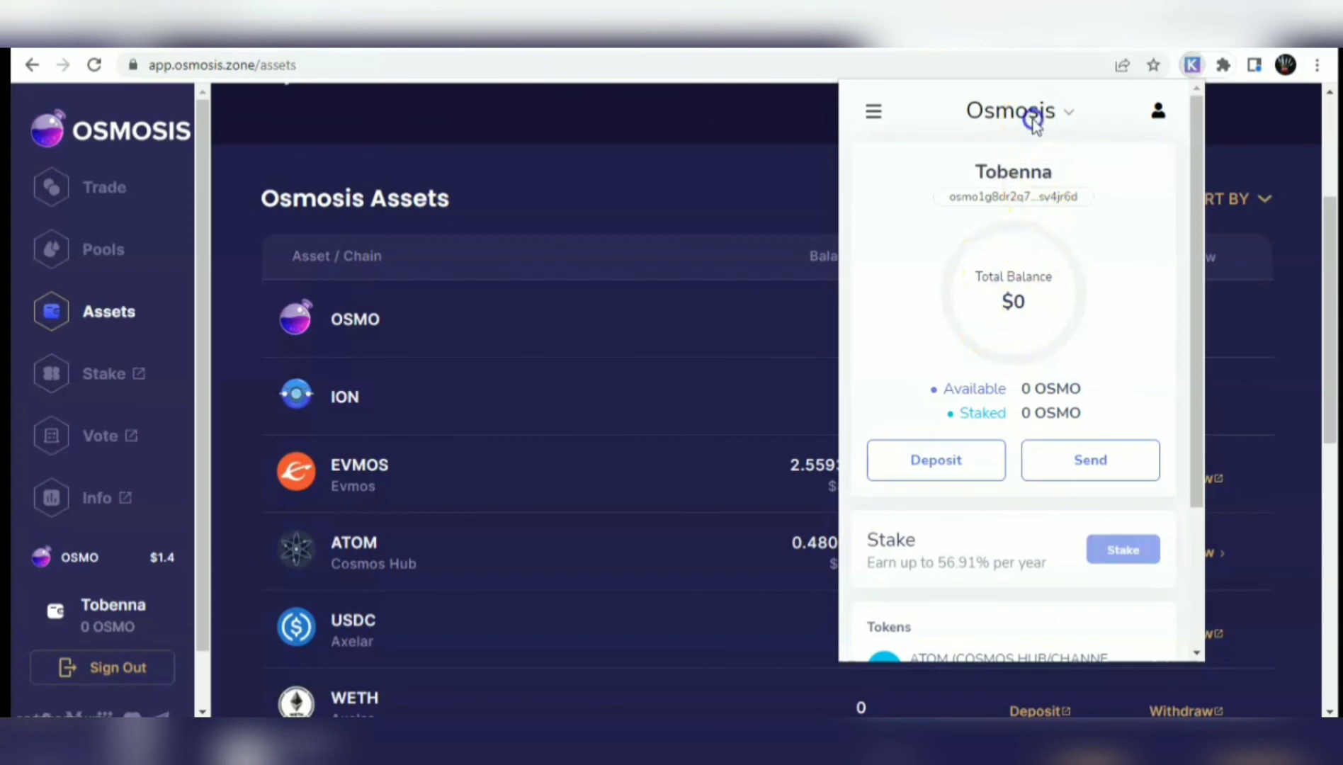
Step: Switch the Keplr wallet's network back to Cosmos Hub and close the wallet
{"action": "left_click", "coordinate": [1028, 164]}
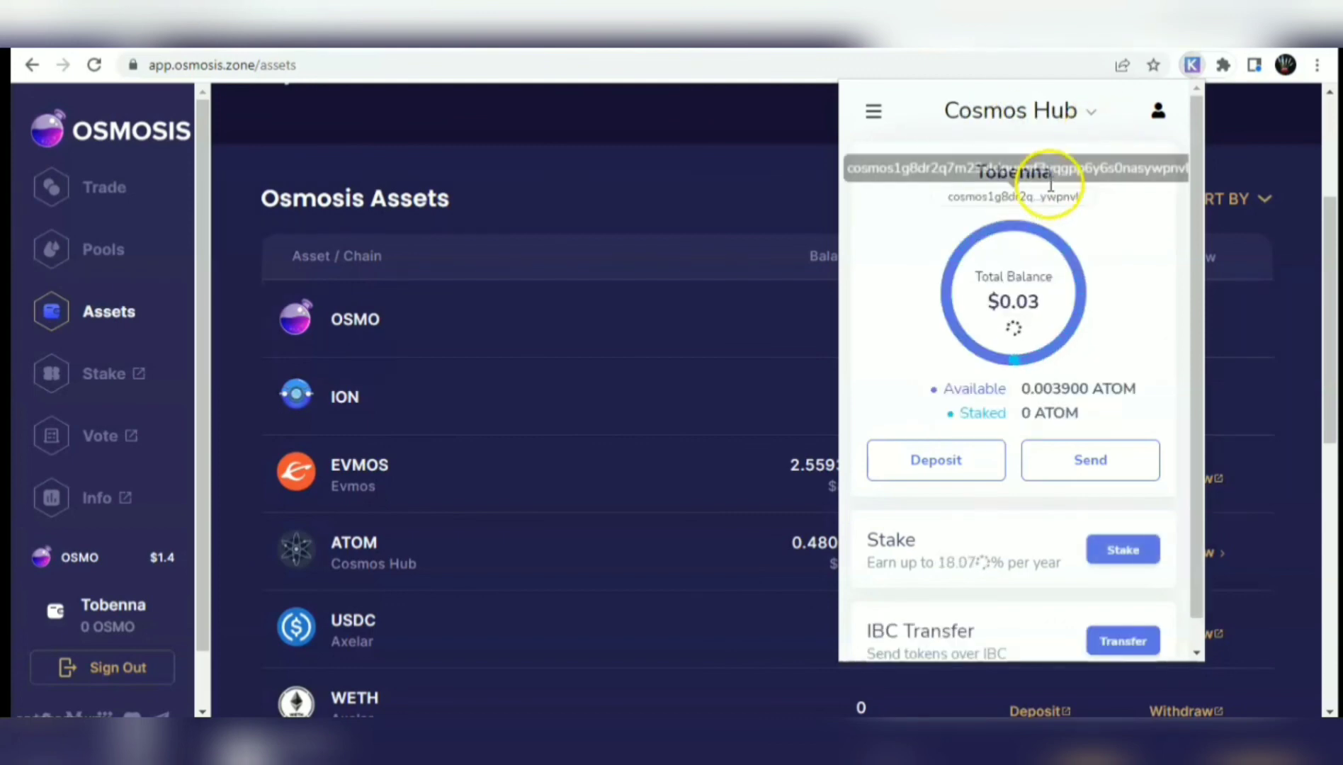
{"action": "left_click", "coordinate": [1192, 65]}
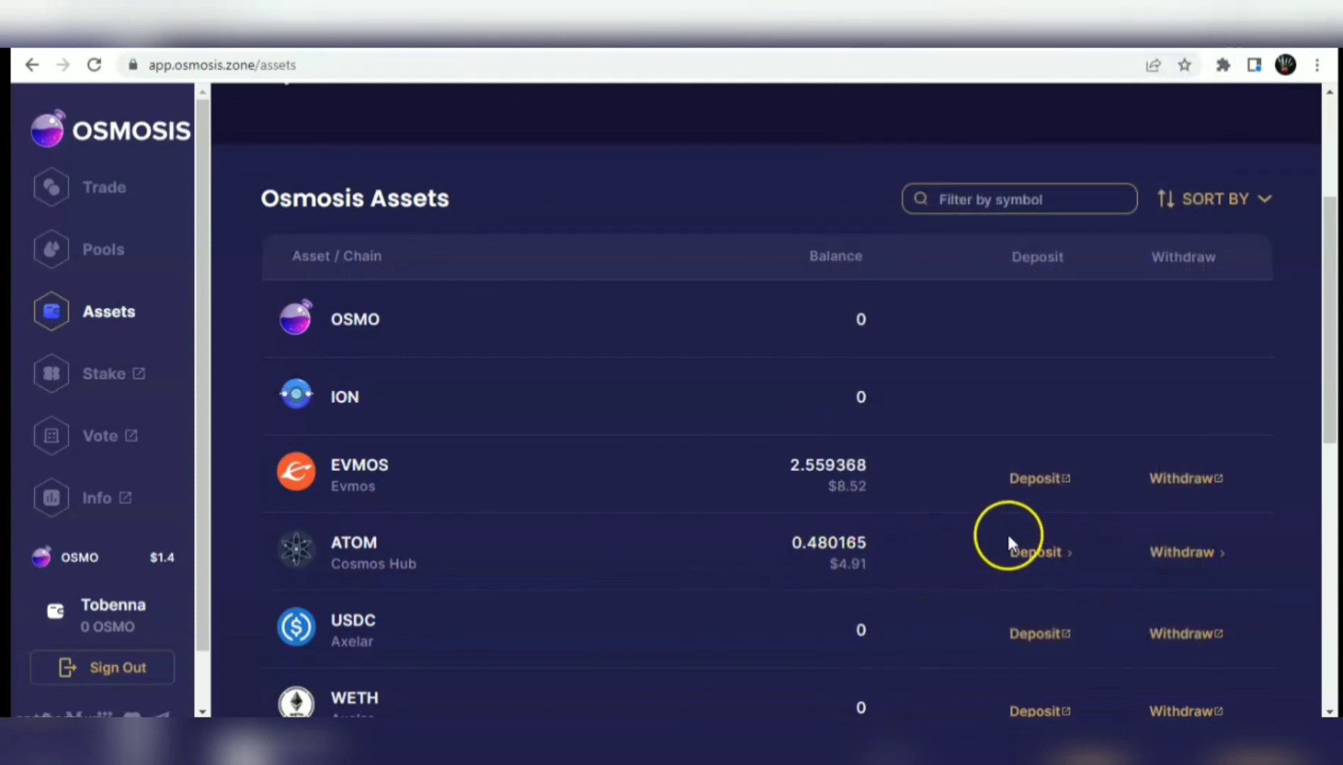
Step: Start an ATOM withdrawal from the Osmosis assets to the Cosmos Hub address with the maximum amount, 0.480165 ATOM
{"action": "left_click", "coordinate": [1170, 551]}
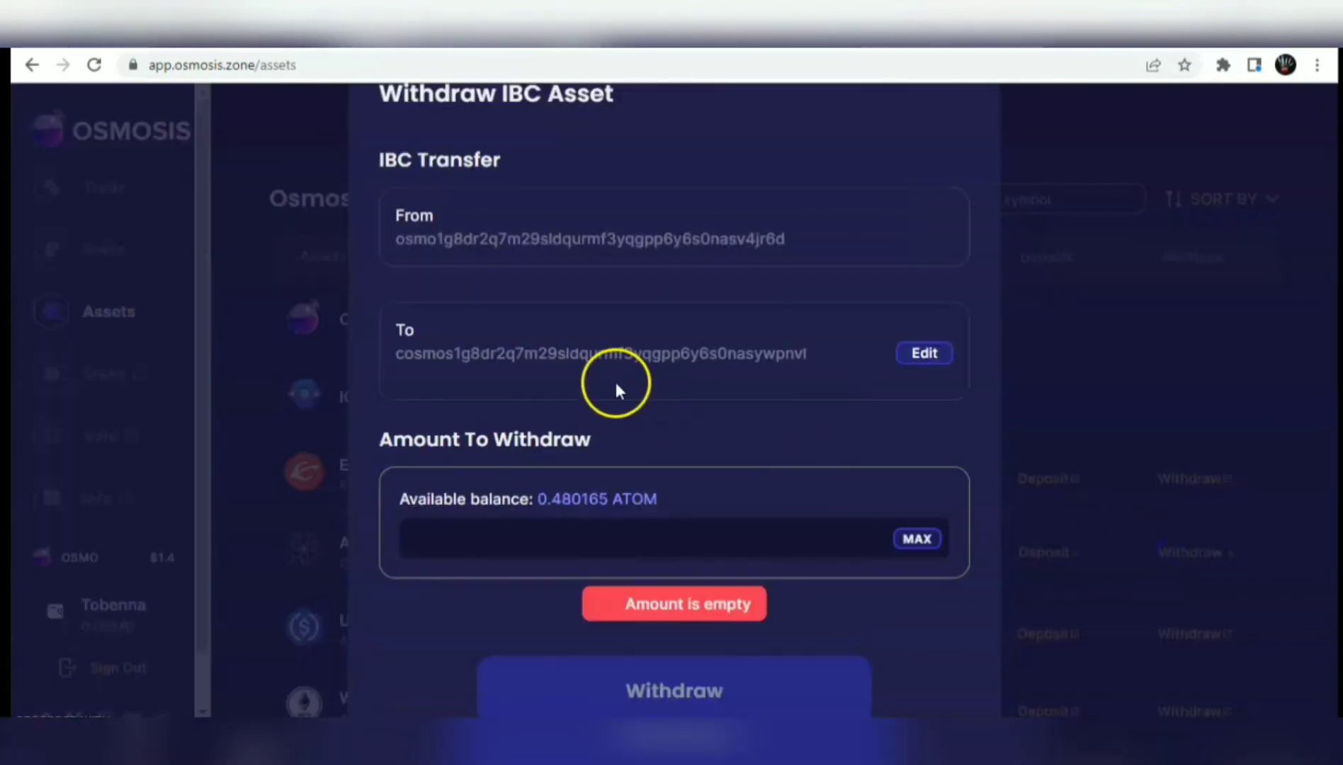
{"action": "left_click", "coordinate": [912, 541]}
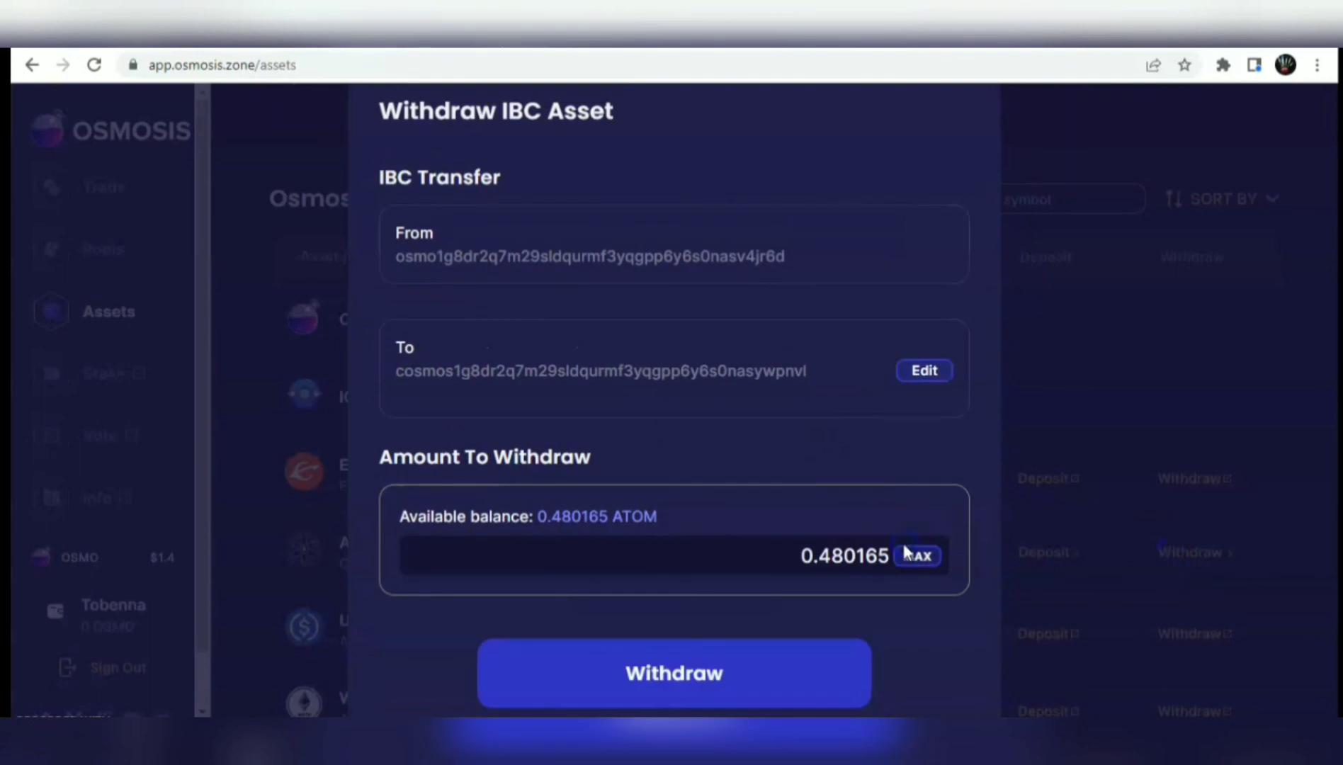
{"action": "left_click", "coordinate": [964, 605]}
Step: Submit the ATOM withdrawal and approve its IBC transfer in the Keplr wallet with the Low fee
{"action": "left_click", "coordinate": [726, 658]}
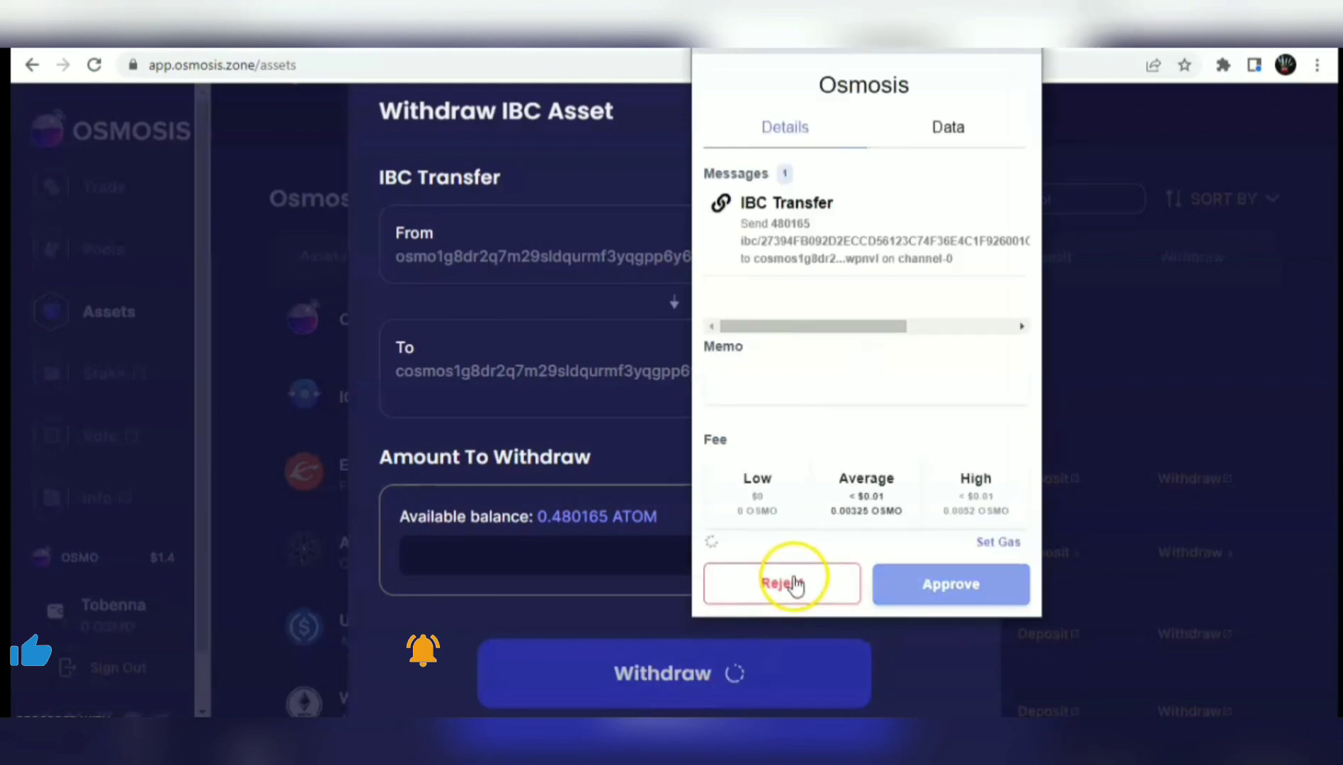
{"action": "left_click", "coordinate": [752, 495]}
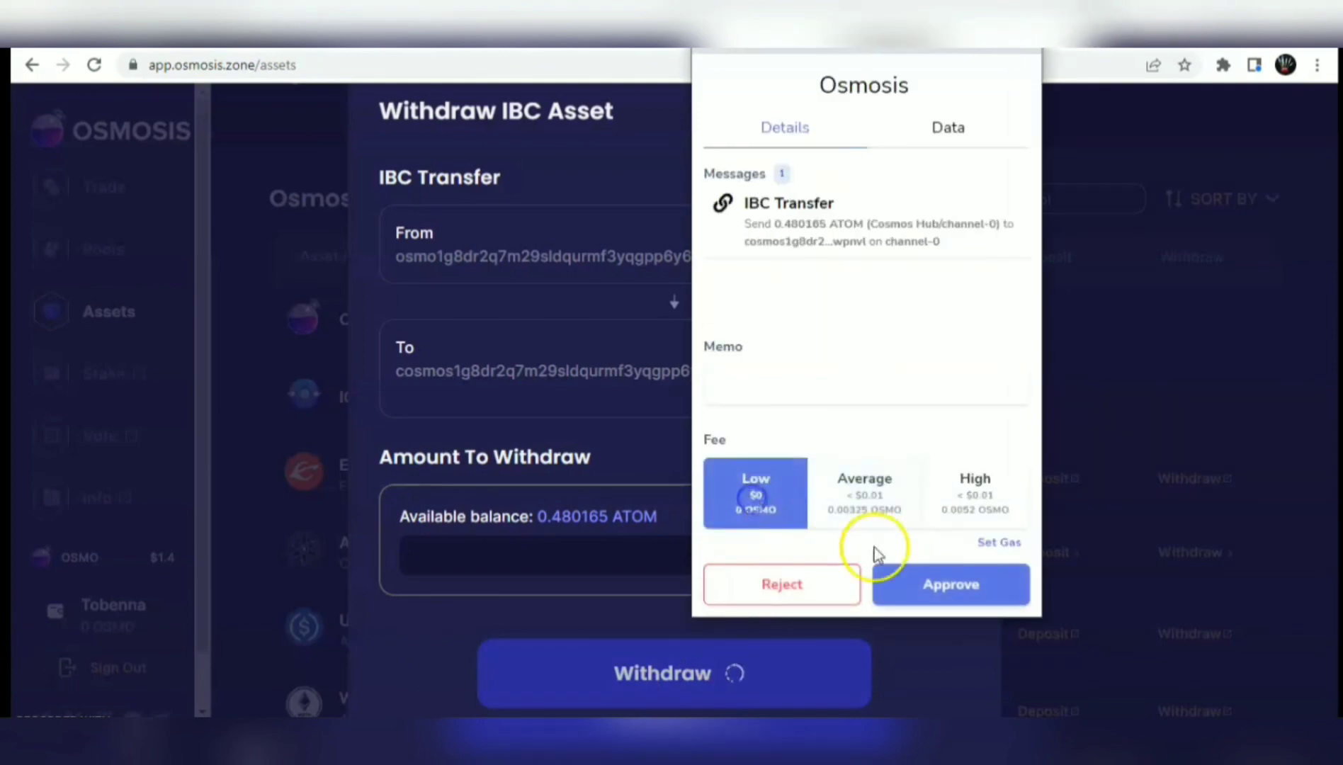
{"action": "left_click", "coordinate": [925, 582]}
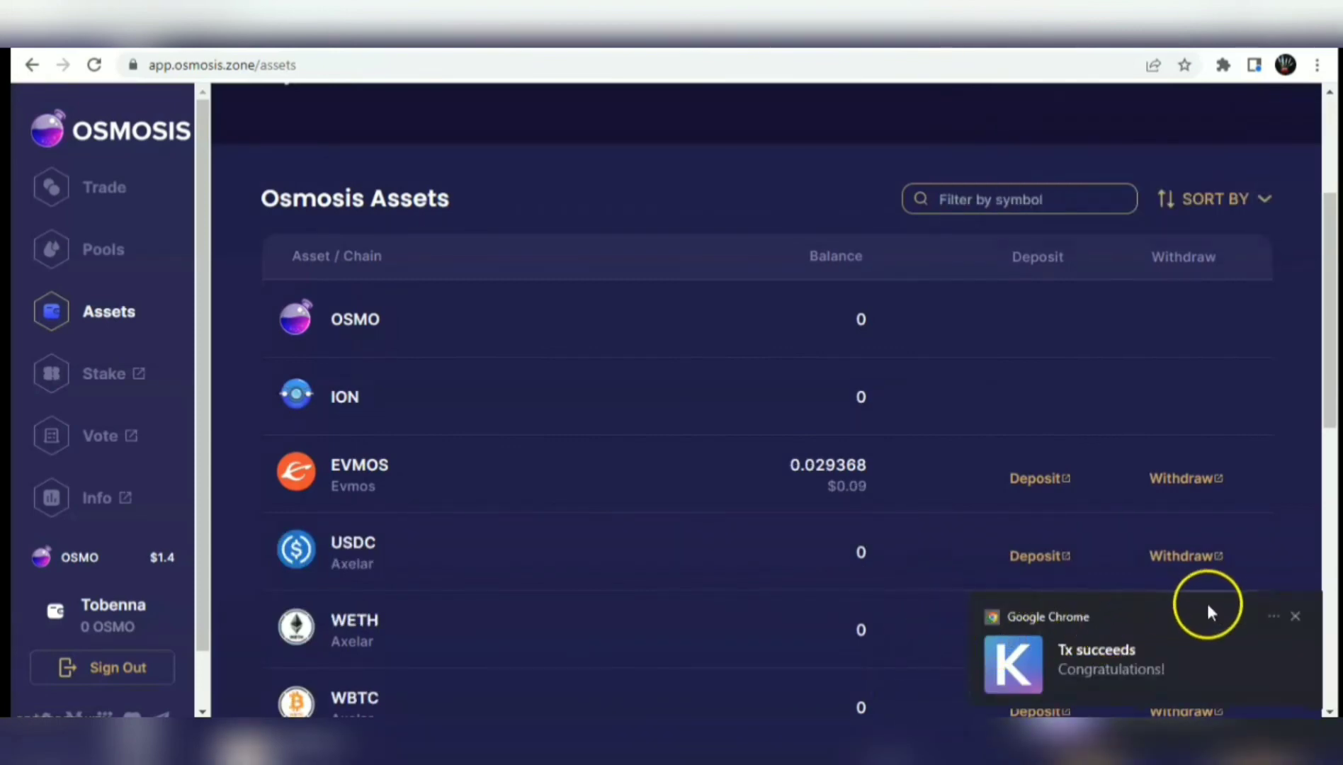
Step: Reopen the Keplr wallet extension and check the available ATOM balance on Cosmos Hub
{"action": "left_click", "coordinate": [1222, 65]}
{"action": "left_click", "coordinate": [1109, 205]}
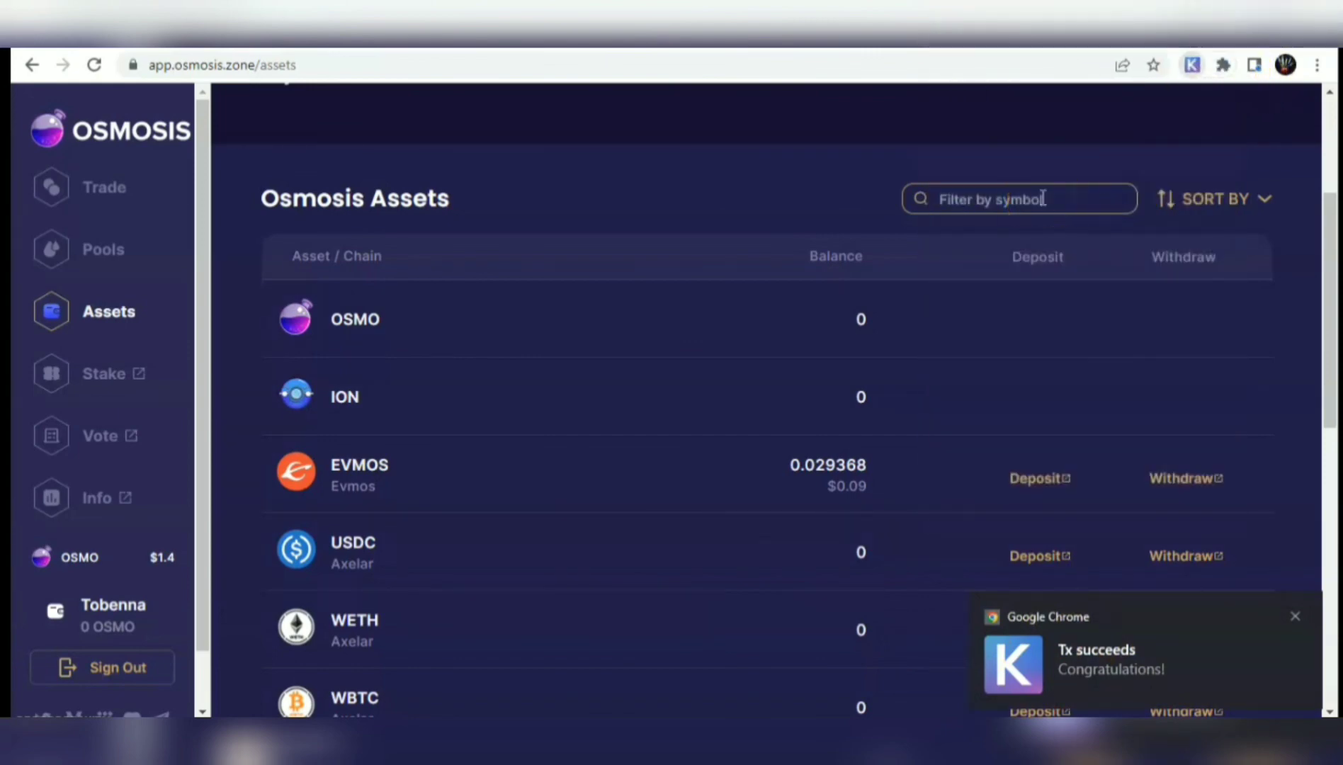
{"action": "left_click", "coordinate": [933, 359]}
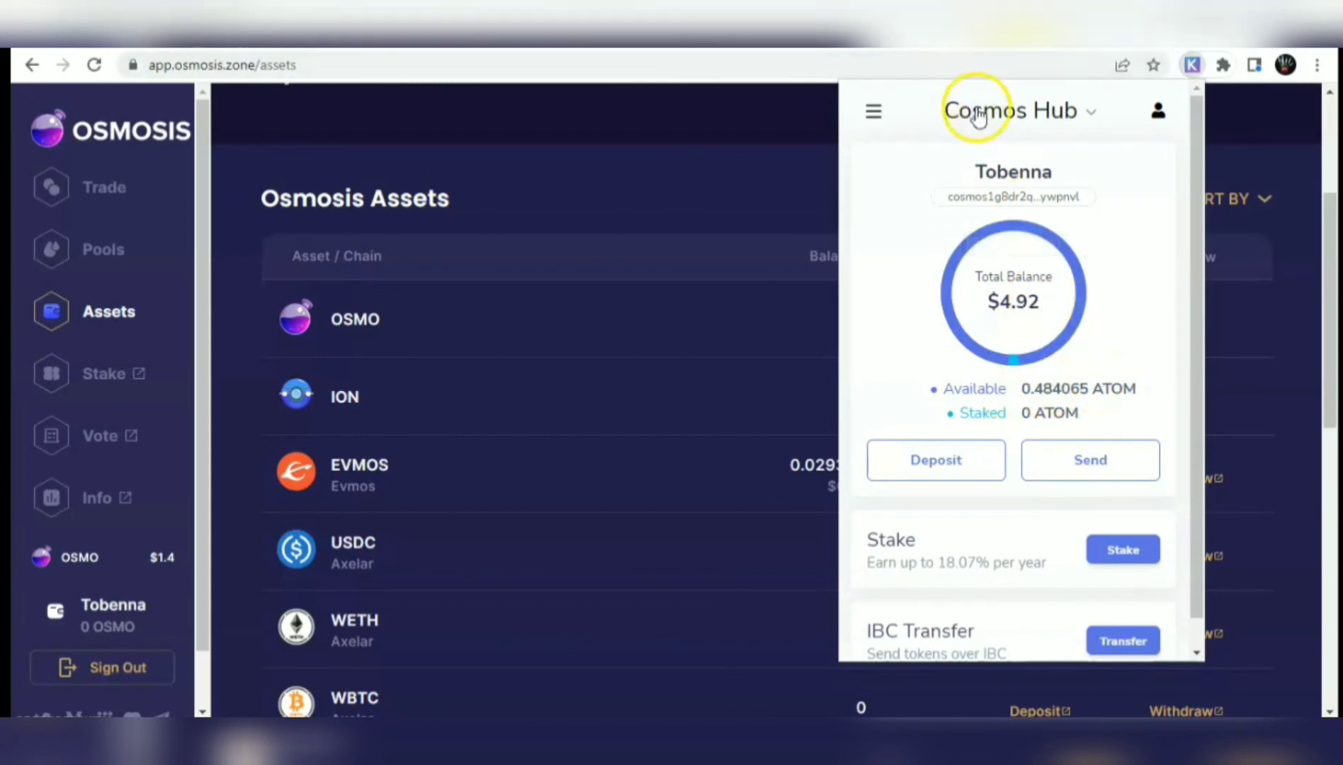
Step: Switch to the Evmos IBC Transfer page, check the EVMOS balance in the MetaMask wallet and close the wallet
{"action": "mouse_move", "coordinate": [1039, 364]}
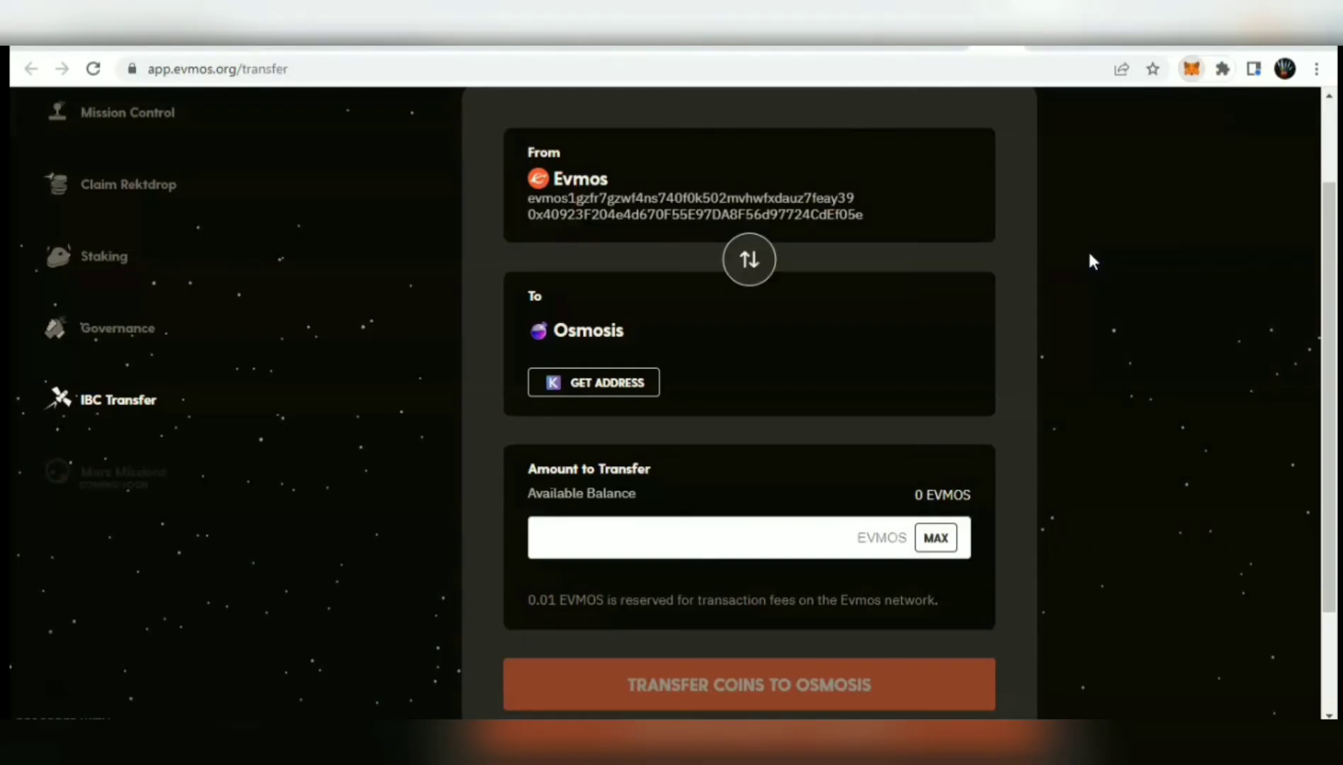
{"action": "key", "text": "alt+shift+m"}
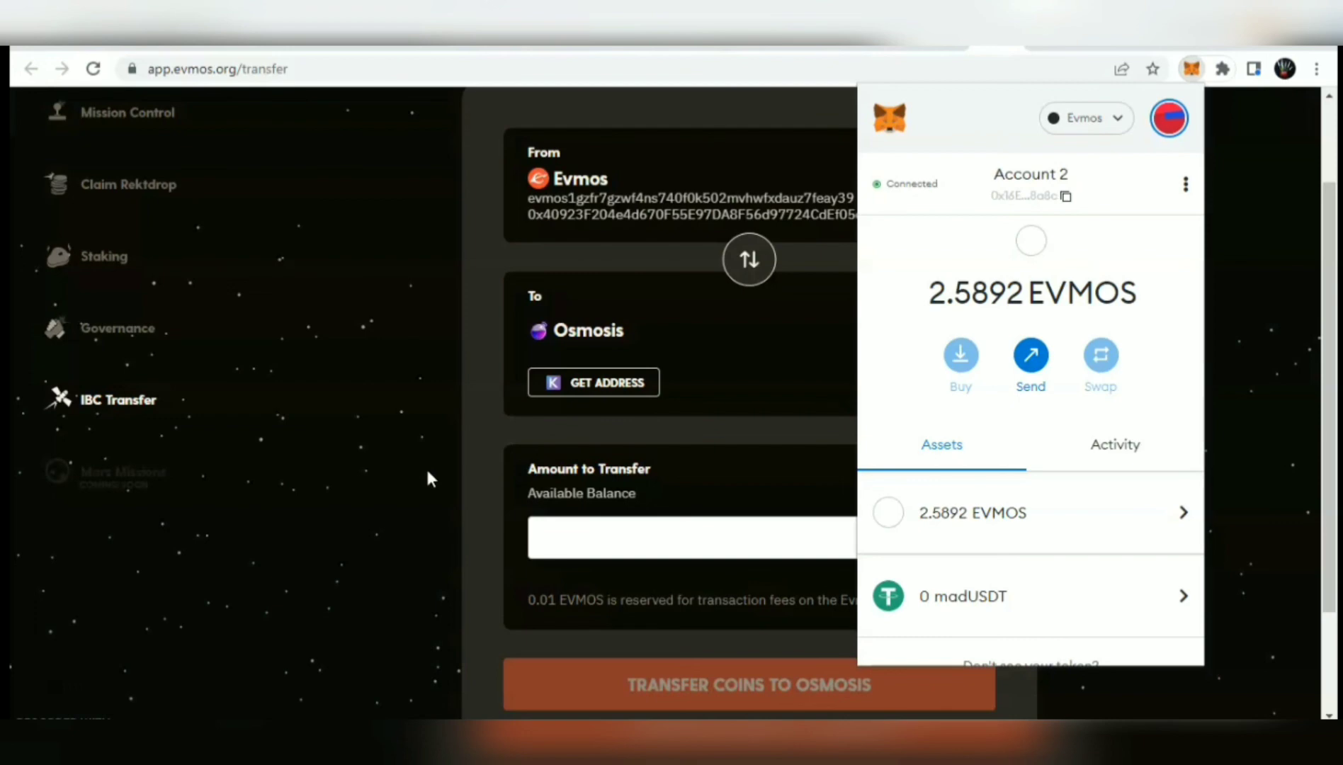
{"action": "left_click", "coordinate": [427, 473]}
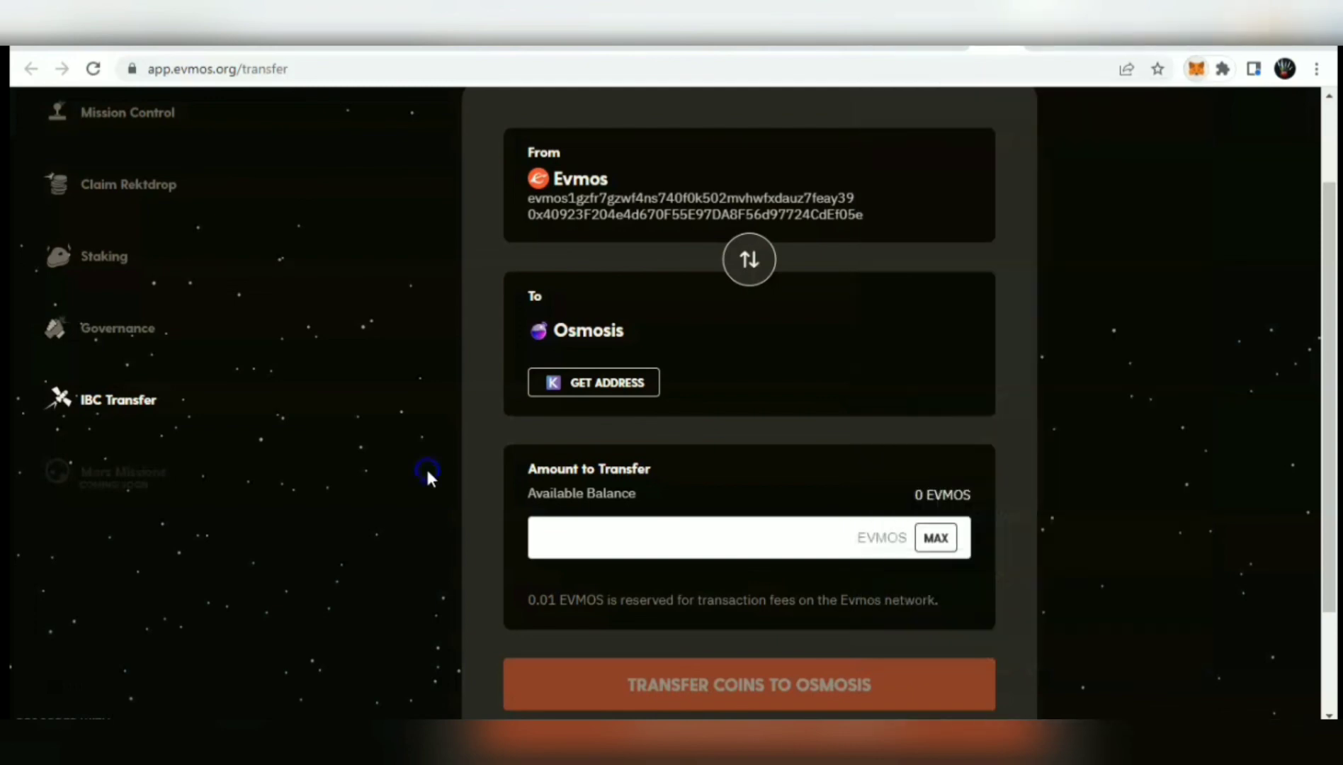